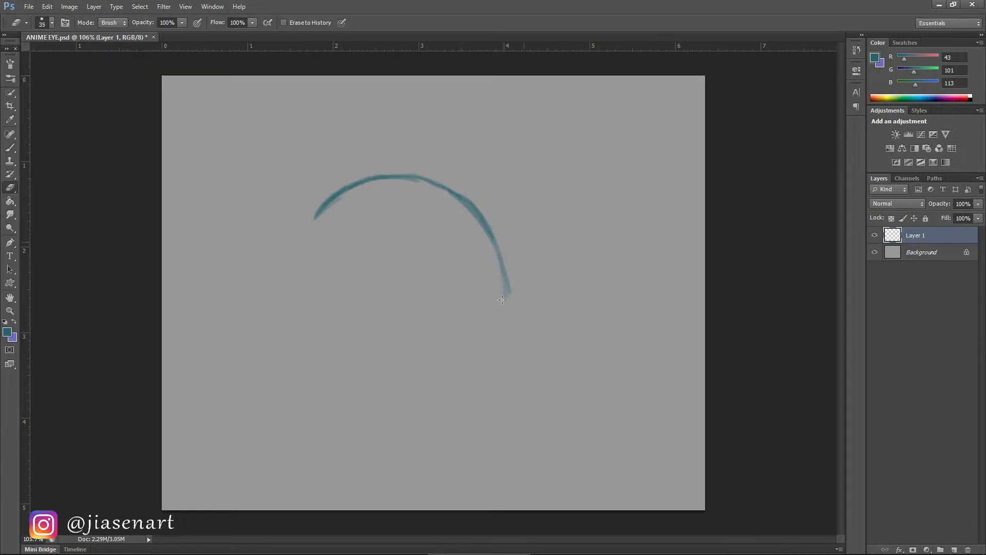
Sketch the upper lid arc, the crease line above it and the lower lid line in teal.
{"action": "key", "text": "ctrl+z"}
{"action": "left_click_drag", "start_coordinate": [310, 222], "coordinate": [459, 205]}
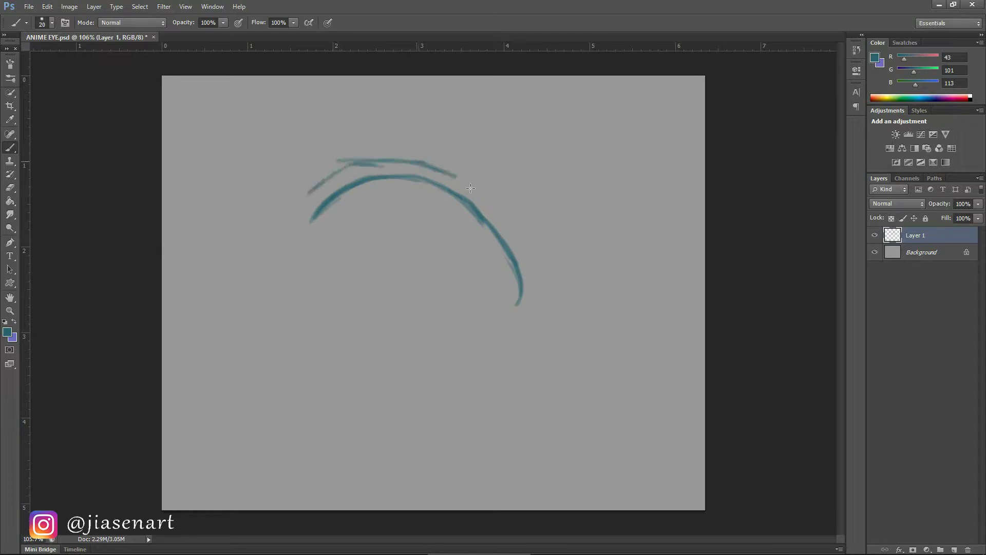
{"action": "mouse_move", "coordinate": [335, 174]}
{"action": "left_mouse_down"}
{"action": "mouse_move", "coordinate": [327, 197]}
{"action": "mouse_move", "coordinate": [304, 200]}
{"action": "left_mouse_up"}
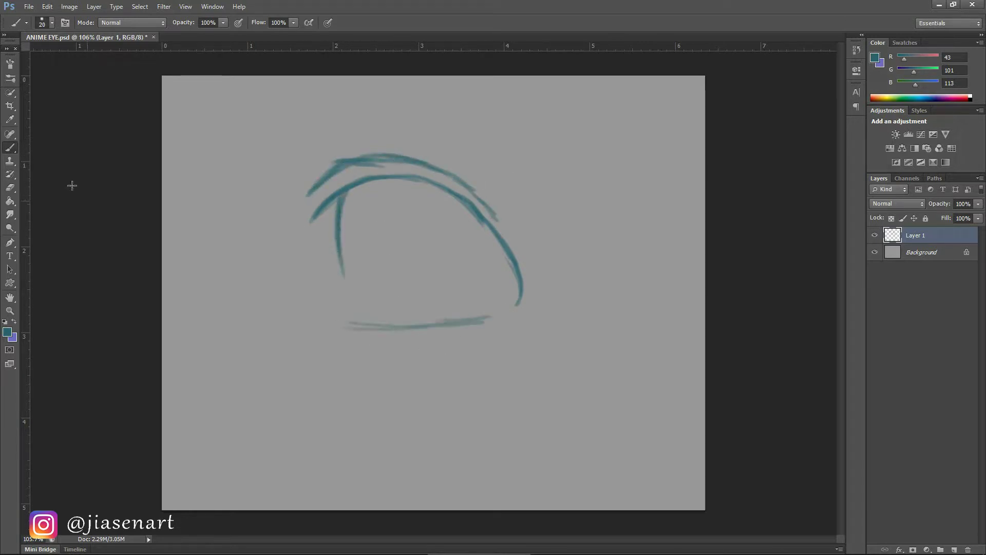
Lasso the lower lid line, move it slightly up and outward, and deselect it.
{"action": "key", "text": "l"}
{"action": "left_click_drag", "start_coordinate": [334, 314], "coordinate": [508, 330]}
{"action": "key", "text": "v"}
{"action": "left_click_drag", "start_coordinate": [428, 325], "coordinate": [437, 317]}
{"action": "key", "text": "ctrl+d"}
{"action": "key", "text": "b"}
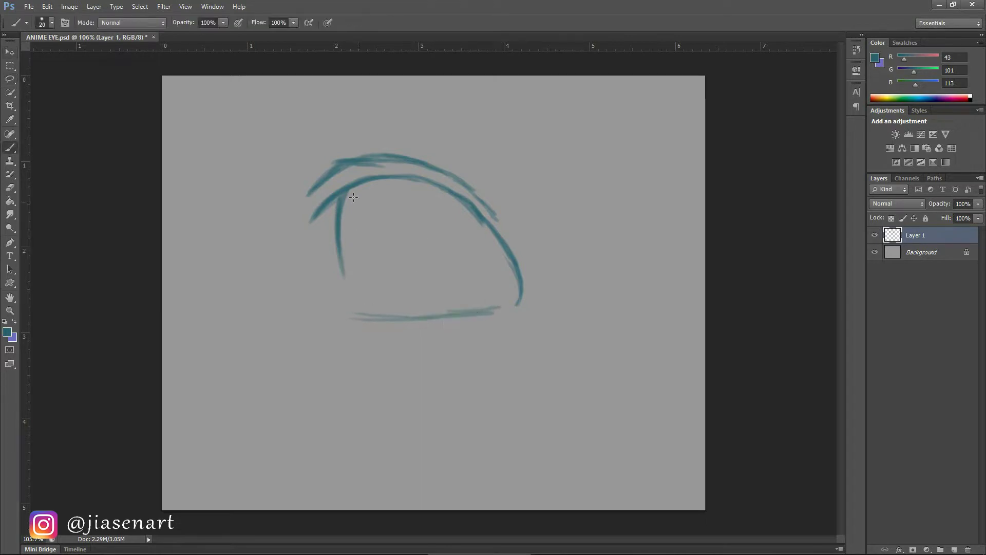
Sketch the oval iris outline between the upper and lower lid lines, thickening both sides.
{"action": "left_click_drag", "start_coordinate": [342, 215], "coordinate": [398, 313]}
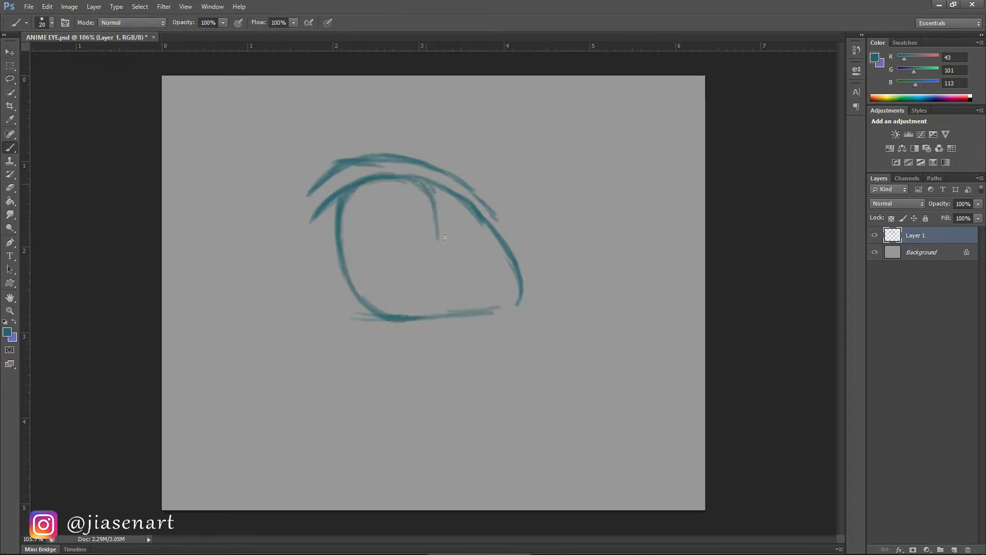
{"action": "left_click_drag", "start_coordinate": [434, 185], "coordinate": [429, 314]}
{"action": "left_click_drag", "start_coordinate": [451, 270], "coordinate": [425, 317]}
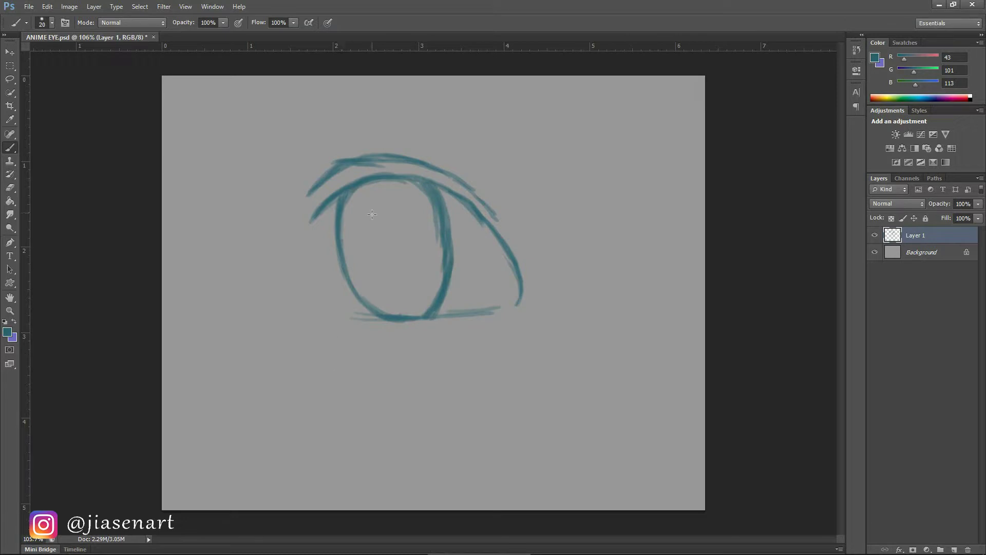
{"action": "mouse_move", "coordinate": [349, 194]}
{"action": "left_mouse_down"}
{"action": "mouse_move", "coordinate": [338, 254]}
{"action": "mouse_move", "coordinate": [337, 283]}
{"action": "left_mouse_up"}
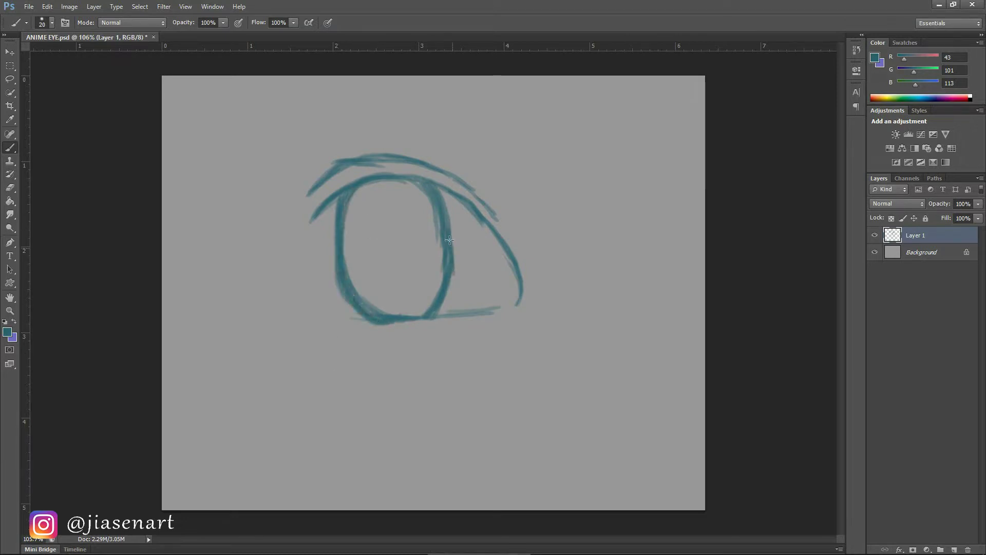
Lasso the iris outline, stretch it wider toward the outer corner, and adjust the lid line at the inner corner.
{"action": "key", "text": "l"}
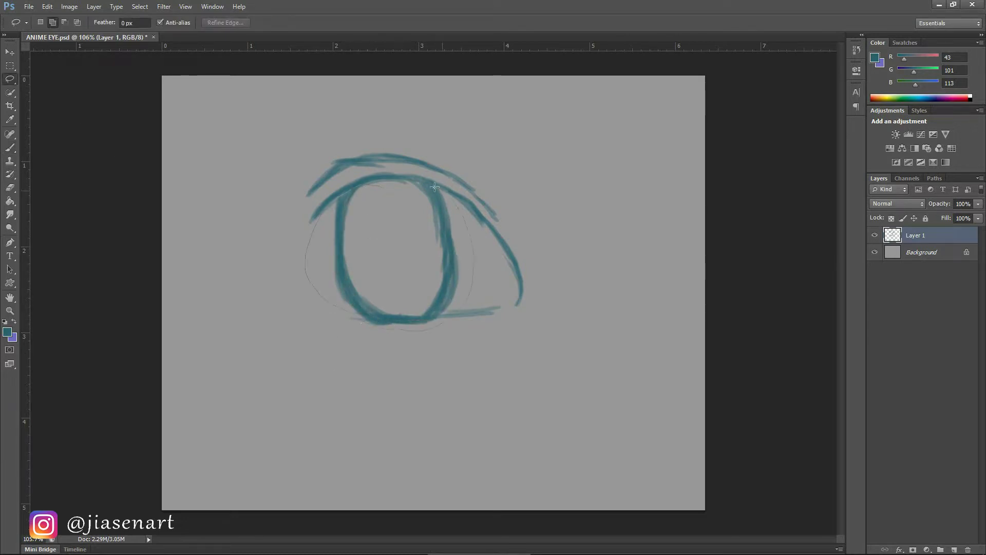
{"action": "left_click_drag", "start_coordinate": [435, 187], "coordinate": [431, 185]}
{"action": "key", "text": "ctrl+t"}
{"action": "left_click_drag", "start_coordinate": [473, 256], "coordinate": [491, 256]}
{"action": "key", "text": "Return"}
{"action": "left_click_drag", "start_coordinate": [338, 204], "coordinate": [373, 187]}
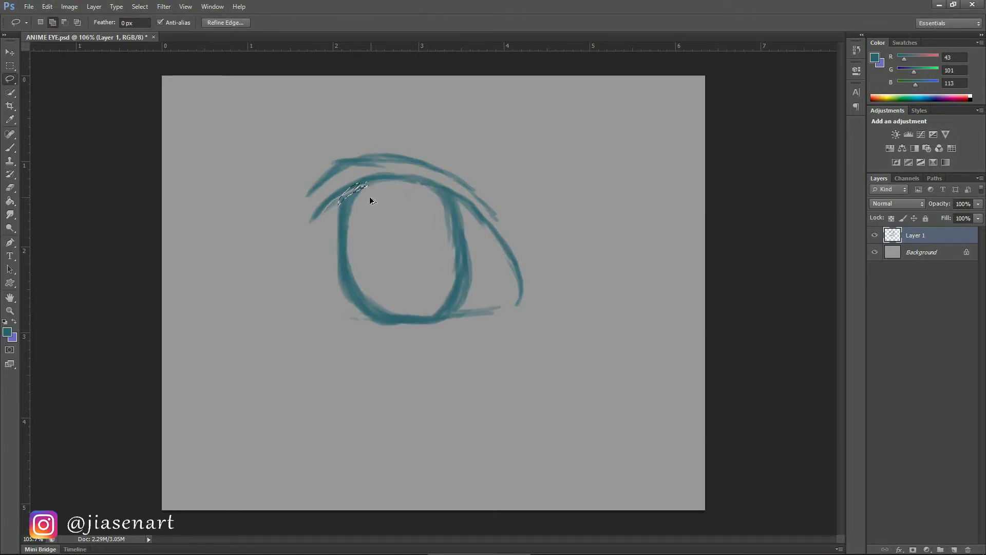
{"action": "key", "text": "ctrl+d"}
{"action": "key", "text": "b"}
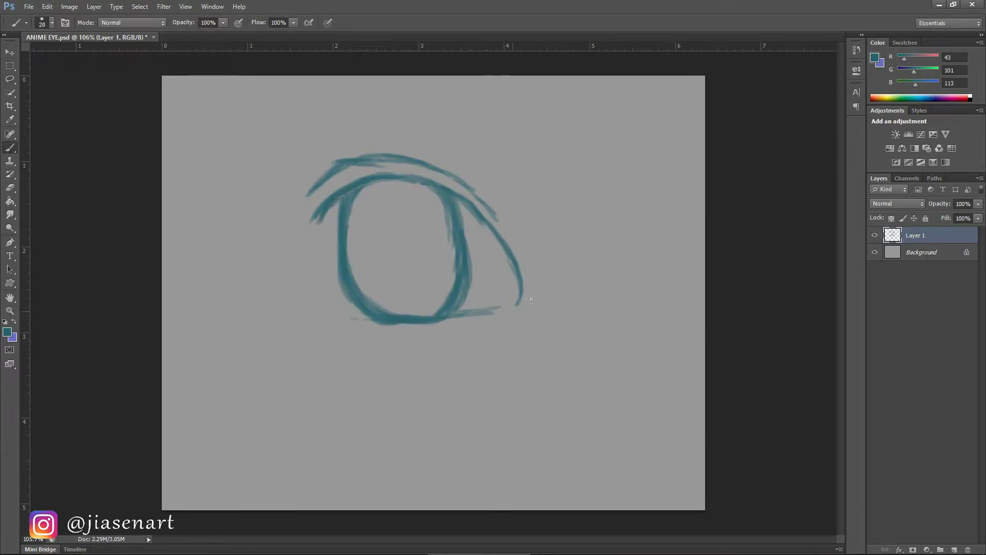
Move the whole eye sketch lower on the canvas and sketch an arched eyebrow outline above it.
{"action": "key", "text": "v"}
{"action": "left_click_drag", "start_coordinate": [399, 247], "coordinate": [409, 283]}
{"action": "left_click", "coordinate": [13, 149]}
{"action": "mouse_move", "coordinate": [312, 174]}
{"action": "left_mouse_down"}
{"action": "mouse_move", "coordinate": [342, 161]}
{"action": "mouse_move", "coordinate": [462, 154]}
{"action": "mouse_move", "coordinate": [535, 205]}
{"action": "left_mouse_up"}
{"action": "mouse_move", "coordinate": [335, 134]}
{"action": "left_mouse_down"}
{"action": "mouse_move", "coordinate": [509, 172]}
{"action": "mouse_move", "coordinate": [540, 210]}
{"action": "left_mouse_up"}
{"action": "left_click_drag", "start_coordinate": [307, 157], "coordinate": [312, 175]}
Lasso the eyebrow sketch and shift it slightly upward.
{"action": "left_click", "coordinate": [10, 80]}
{"action": "left_click_drag", "start_coordinate": [389, 169], "coordinate": [403, 172]}
{"action": "left_click", "coordinate": [10, 52]}
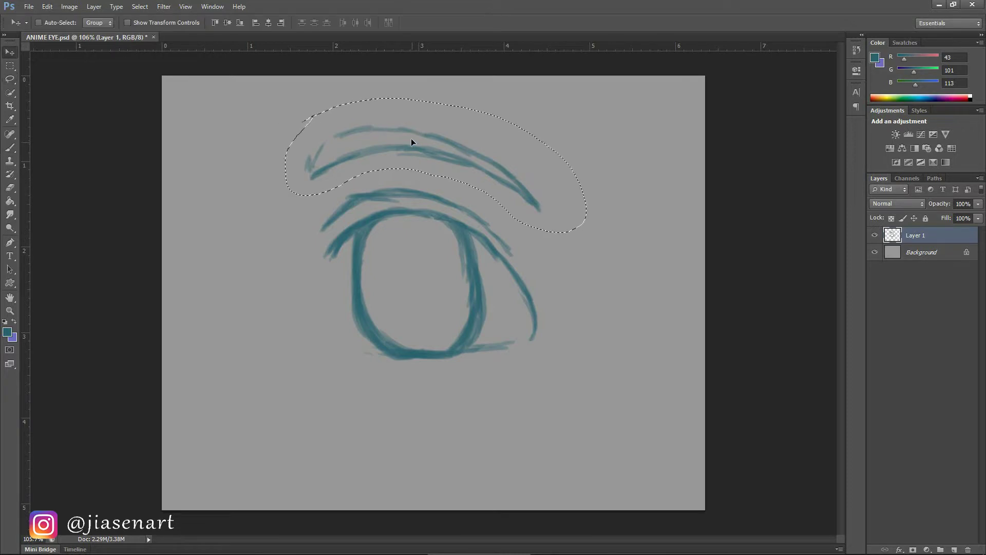
{"action": "left_click_drag", "start_coordinate": [411, 138], "coordinate": [415, 133]}
Lasso the eye below the eyebrow, move it down, and deselect it.
{"action": "left_click", "coordinate": [10, 80]}
{"action": "mouse_move", "coordinate": [354, 182]}
{"action": "left_mouse_down"}
{"action": "mouse_move", "coordinate": [569, 291]}
{"action": "mouse_move", "coordinate": [334, 190]}
{"action": "left_mouse_up"}
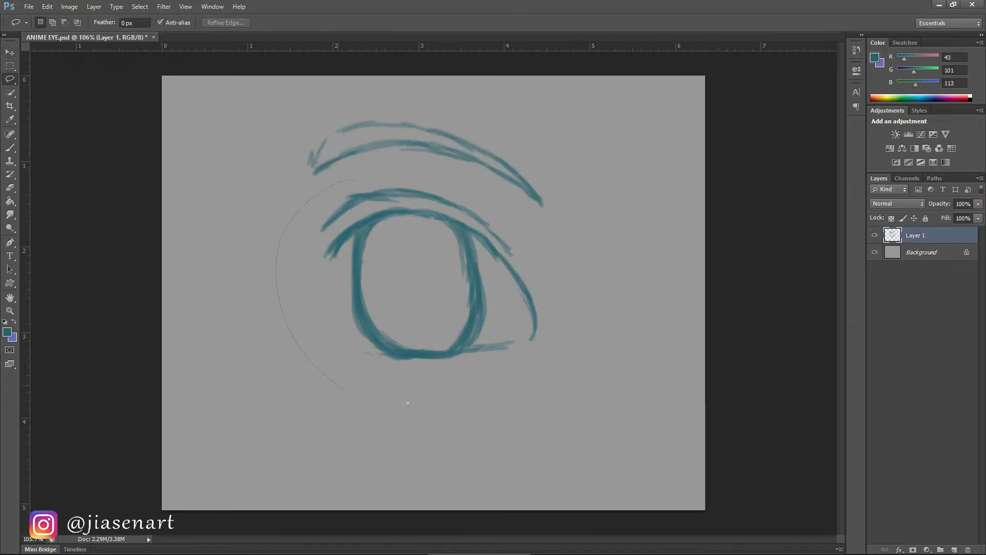
{"action": "key", "text": "v"}
{"action": "left_click_drag", "start_coordinate": [423, 267], "coordinate": [442, 286]}
{"action": "key", "text": "ctrl+d"}
Lasso the eyebrow, widen it to about 108.4% with Free Transform, and lower it closer to the eye.
{"action": "key", "text": "l"}
{"action": "mouse_move", "coordinate": [312, 126]}
{"action": "left_mouse_down"}
{"action": "mouse_move", "coordinate": [388, 206]}
{"action": "mouse_move", "coordinate": [262, 135]}
{"action": "left_mouse_up"}
{"action": "key", "text": "ctrl+t"}
{"action": "left_click_drag", "start_coordinate": [591, 178], "coordinate": [604, 179]}
{"action": "left_click_drag", "start_coordinate": [260, 179], "coordinate": [246, 180]}
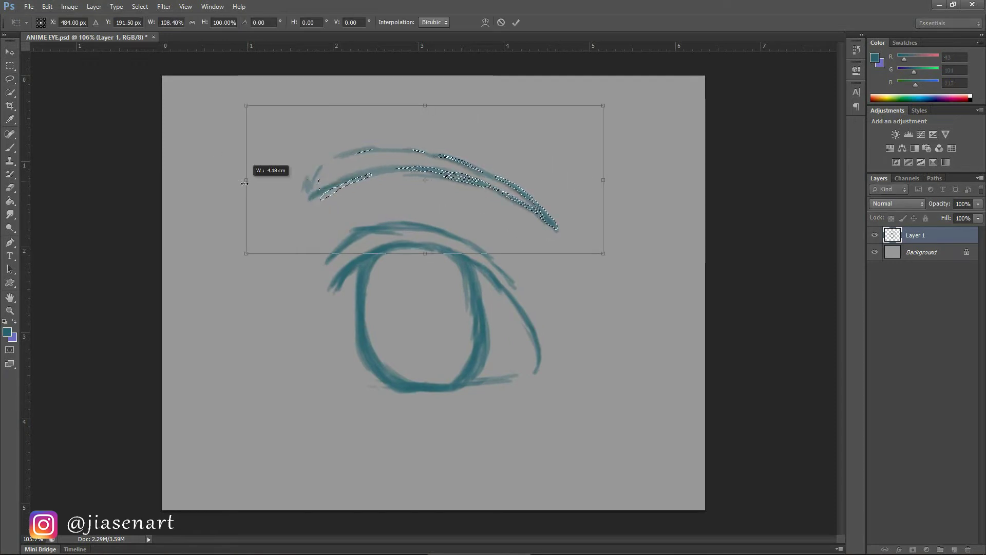
{"action": "left_click_drag", "start_coordinate": [411, 190], "coordinate": [411, 200]}
{"action": "key", "text": "Return"}
{"action": "key", "text": "ctrl+d"}
Sketch pointed lashes along the outer part of the upper lid and small marks at the outer corner.
{"action": "key", "text": "b"}
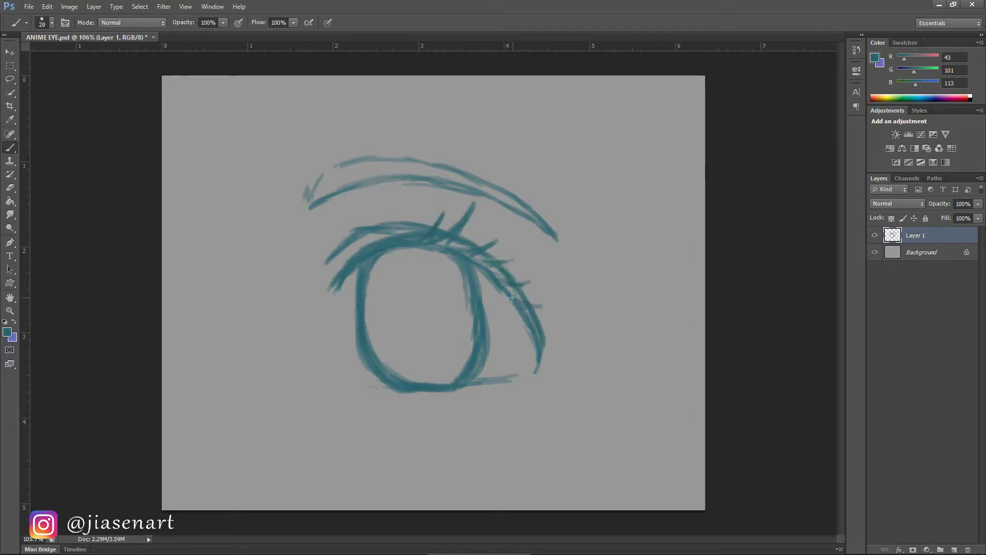
{"action": "left_click_drag", "start_coordinate": [534, 304], "coordinate": [550, 308]}
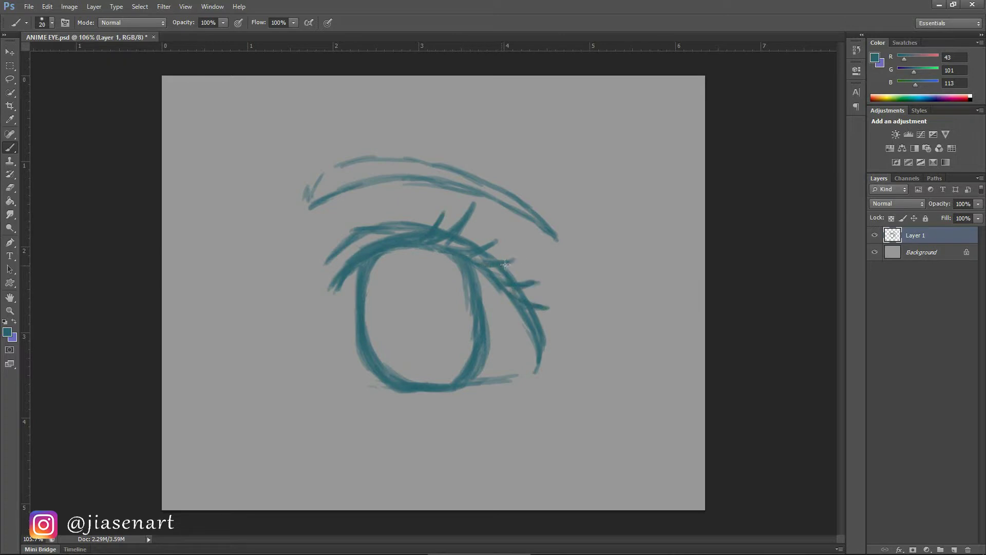
{"action": "left_click_drag", "start_coordinate": [461, 252], "coordinate": [507, 234]}
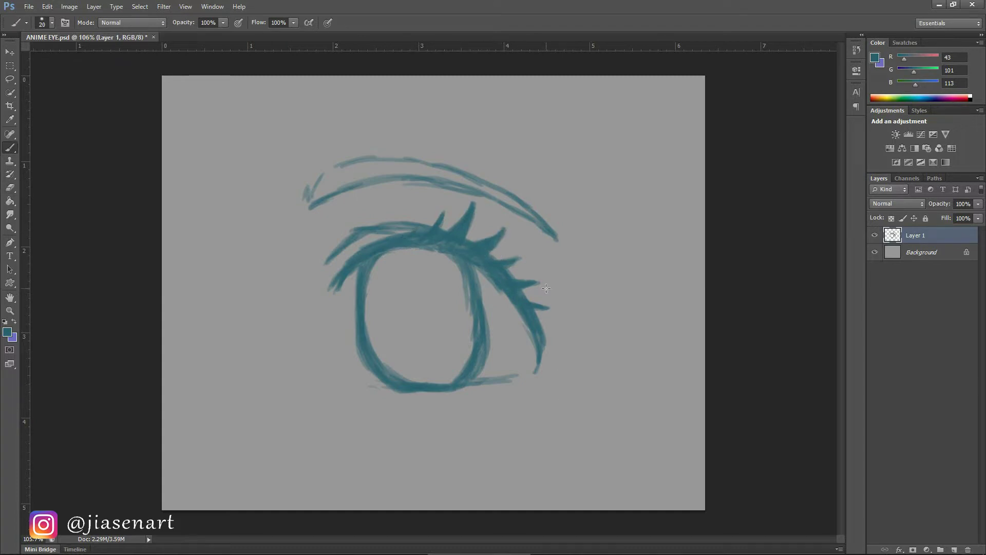
{"action": "key", "text": "ctrl+z"}
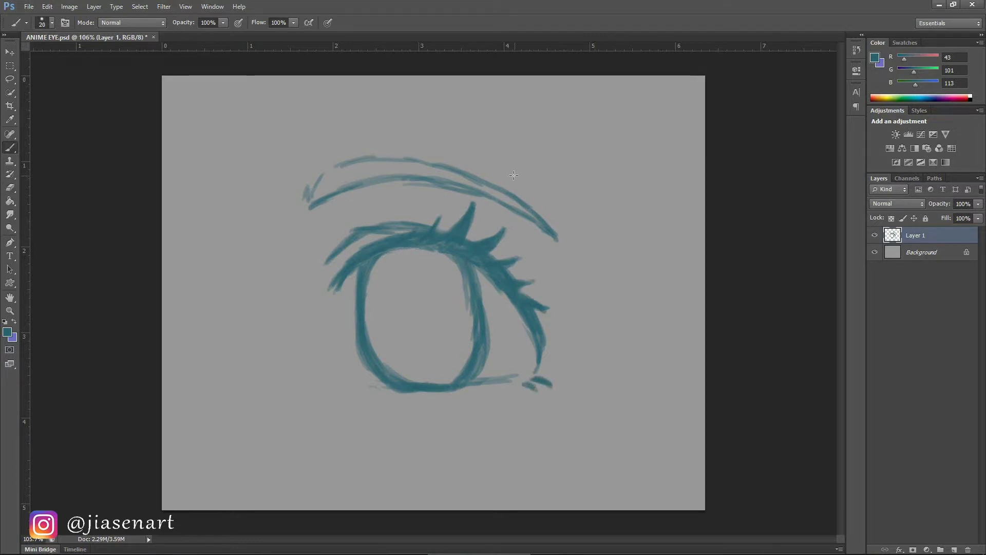
Add a new layer above the sketch and prepare a black brush with Transfer turned off.
{"action": "left_click", "coordinate": [5, 321]}
{"action": "left_click", "coordinate": [955, 550]}
{"action": "left_click_drag", "start_coordinate": [400, 331], "coordinate": [432, 355]}
{"action": "mouse_move", "coordinate": [288, 268]}
{"action": "left_mouse_down"}
{"action": "mouse_move", "coordinate": [313, 227]}
{"action": "mouse_move", "coordinate": [342, 209]}
{"action": "mouse_move", "coordinate": [338, 196]}
{"action": "mouse_move", "coordinate": [366, 180]}
{"action": "left_mouse_up"}
{"action": "left_click", "coordinate": [65, 23]}
{"action": "left_click", "coordinate": [32, 150]}
Ink the upper lid line in black from the inner corner over to the outer corner.
{"action": "left_click_drag", "start_coordinate": [321, 225], "coordinate": [428, 186]}
{"action": "mouse_move", "coordinate": [329, 205]}
{"action": "left_mouse_down"}
{"action": "mouse_move", "coordinate": [380, 178]}
{"action": "mouse_move", "coordinate": [452, 179]}
{"action": "left_mouse_up"}
{"action": "left_click_drag", "start_coordinate": [519, 185], "coordinate": [550, 207]}
{"action": "scroll", "coordinate": [551, 207], "scroll_direction": "right", "scroll_amount": 1}
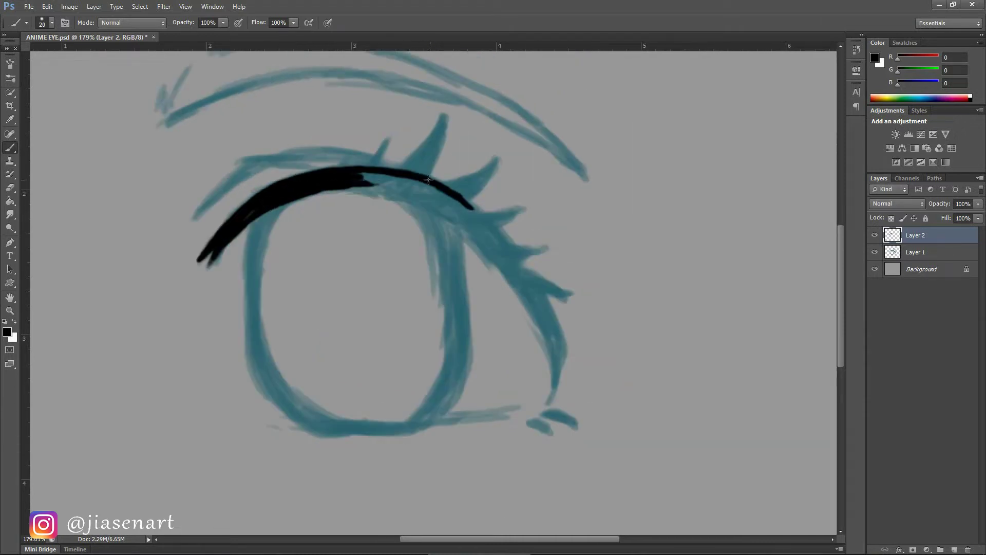
{"action": "mouse_move", "coordinate": [430, 177]}
{"action": "left_mouse_down"}
{"action": "mouse_move", "coordinate": [477, 211]}
{"action": "mouse_move", "coordinate": [561, 336]}
{"action": "left_mouse_up"}
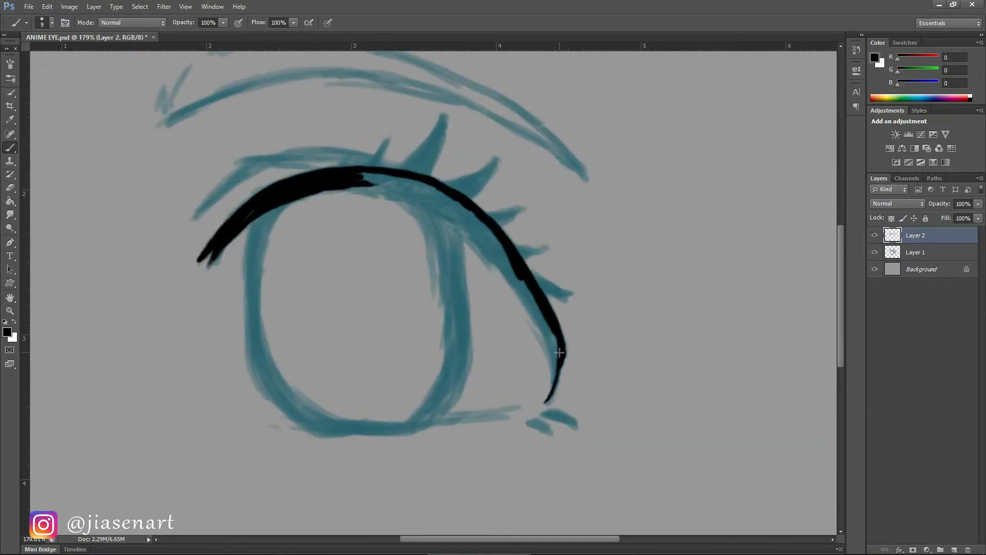
Thicken the inked upper lid line along its underside, filling the gaps down to the outer corner.
{"action": "left_click_drag", "start_coordinate": [359, 180], "coordinate": [414, 197]}
{"action": "mouse_move", "coordinate": [423, 202]}
{"action": "left_mouse_down"}
{"action": "mouse_move", "coordinate": [466, 232]}
{"action": "mouse_move", "coordinate": [542, 315]}
{"action": "mouse_move", "coordinate": [548, 349]}
{"action": "left_mouse_up"}
{"action": "key", "text": "]"}
{"action": "mouse_move", "coordinate": [515, 277]}
{"action": "left_mouse_down"}
{"action": "mouse_move", "coordinate": [552, 331]}
{"action": "mouse_move", "coordinate": [553, 370]}
{"action": "left_mouse_up"}
{"action": "mouse_move", "coordinate": [362, 177]}
{"action": "left_mouse_down"}
{"action": "mouse_move", "coordinate": [441, 213]}
{"action": "mouse_move", "coordinate": [509, 267]}
{"action": "left_mouse_up"}
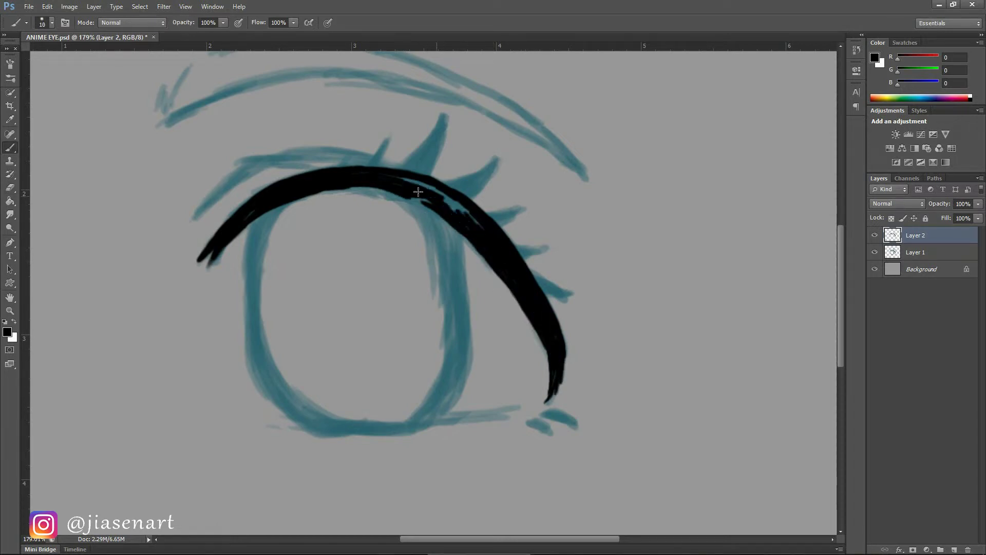
{"action": "left_click_drag", "start_coordinate": [400, 179], "coordinate": [523, 303]}
Ink the iris outline in black along both sides and across its base.
{"action": "mouse_move", "coordinate": [250, 296]}
{"action": "left_mouse_down"}
{"action": "mouse_move", "coordinate": [252, 347]}
{"action": "mouse_move", "coordinate": [288, 414]}
{"action": "left_mouse_up"}
{"action": "left_click_drag", "start_coordinate": [254, 224], "coordinate": [319, 431]}
{"action": "mouse_move", "coordinate": [432, 208]}
{"action": "left_mouse_down"}
{"action": "mouse_move", "coordinate": [464, 321]}
{"action": "mouse_move", "coordinate": [465, 306]}
{"action": "mouse_move", "coordinate": [472, 381]}
{"action": "left_mouse_up"}
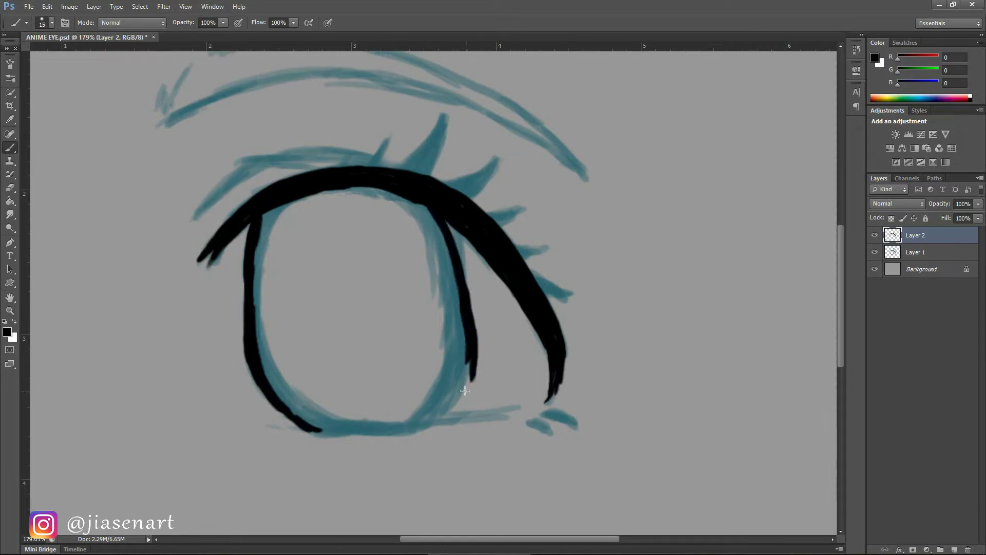
{"action": "left_click_drag", "start_coordinate": [478, 323], "coordinate": [474, 393]}
{"action": "mouse_move", "coordinate": [281, 406]}
{"action": "left_mouse_down"}
{"action": "mouse_move", "coordinate": [310, 430]}
{"action": "mouse_move", "coordinate": [444, 418]}
{"action": "left_mouse_up"}
Ink the crease, lashes and eyebrow outline in black, and erase the rough overlap on the eyebrow's upper edge.
{"action": "mouse_move", "coordinate": [490, 138]}
{"action": "left_mouse_down"}
{"action": "mouse_move", "coordinate": [400, 138]}
{"action": "mouse_move", "coordinate": [331, 162]}
{"action": "mouse_move", "coordinate": [209, 229]}
{"action": "left_mouse_up"}
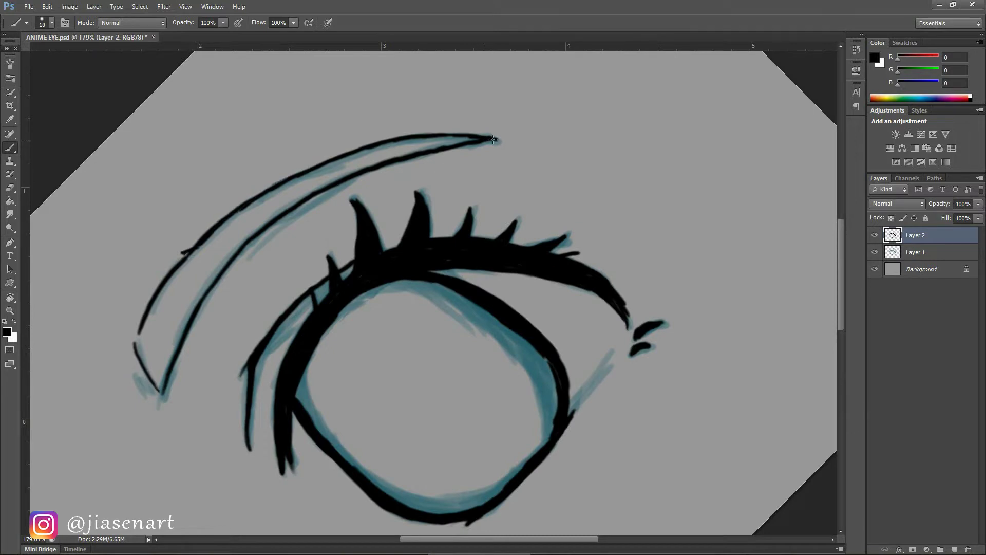
{"action": "key", "text": "e"}
{"action": "mouse_move", "coordinate": [301, 202]}
{"action": "left_mouse_down"}
{"action": "mouse_move", "coordinate": [238, 249]}
{"action": "mouse_move", "coordinate": [189, 248]}
{"action": "left_mouse_up"}
{"action": "key", "text": "b"}
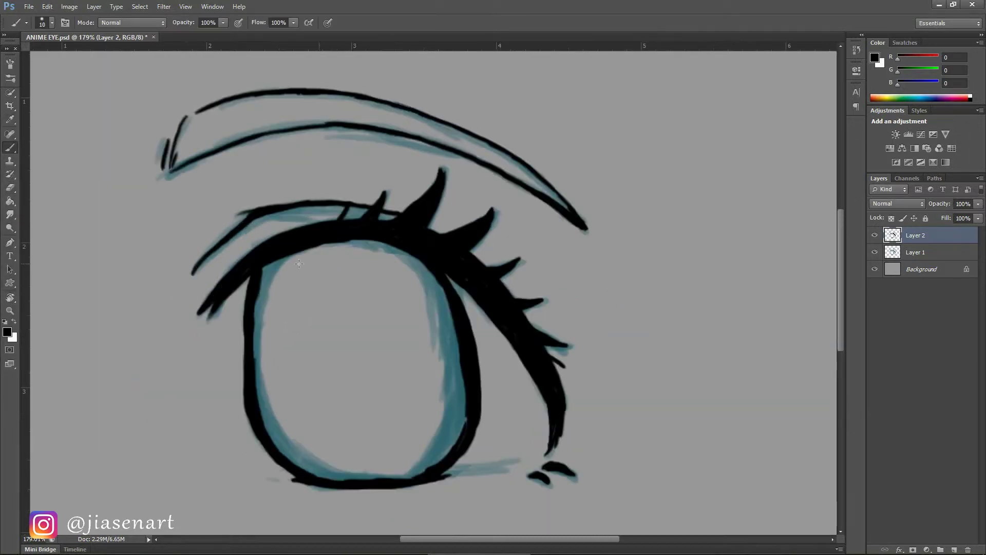
Hide the teal sketch layer, Layer 1, and fill the iris and the eyebrow with solid black.
{"action": "left_click", "coordinate": [875, 252]}
{"action": "mouse_move", "coordinate": [329, 267]}
{"action": "left_mouse_down"}
{"action": "mouse_move", "coordinate": [258, 271]}
{"action": "mouse_move", "coordinate": [458, 403]}
{"action": "mouse_move", "coordinate": [268, 308]}
{"action": "mouse_move", "coordinate": [360, 401]}
{"action": "mouse_move", "coordinate": [406, 426]}
{"action": "left_mouse_up"}
{"action": "mouse_move", "coordinate": [226, 119]}
{"action": "left_mouse_down"}
{"action": "mouse_move", "coordinate": [204, 124]}
{"action": "mouse_move", "coordinate": [175, 154]}
{"action": "mouse_move", "coordinate": [359, 105]}
{"action": "mouse_move", "coordinate": [372, 123]}
{"action": "mouse_move", "coordinate": [480, 155]}
{"action": "mouse_move", "coordinate": [583, 224]}
{"action": "left_mouse_up"}
{"action": "key", "text": "e"}
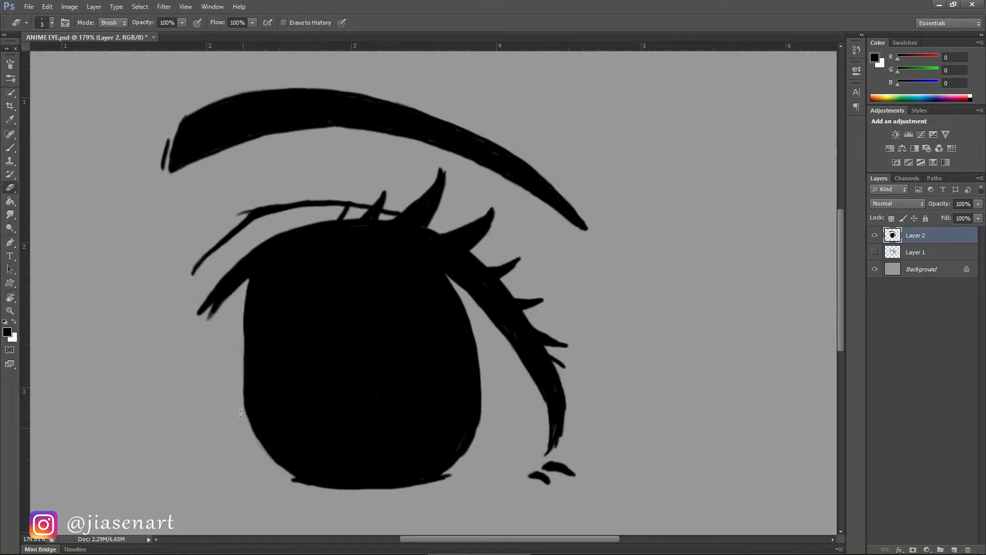
{"action": "key", "text": "b"}
{"action": "key", "text": "z"}
Add a new layer directly above the background and set the foreground color to skin tone R 228, G 194, B 164.
{"action": "left_click", "coordinate": [922, 269]}
{"action": "left_click", "coordinate": [954, 549]}
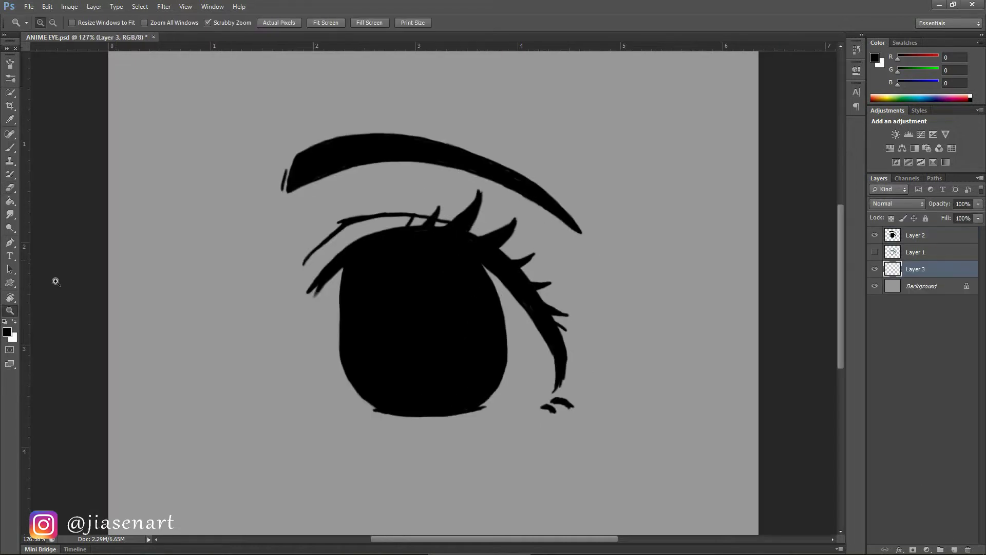
{"action": "key", "text": "x"}
{"action": "left_click", "coordinate": [7, 332]}
{"action": "left_click", "coordinate": [686, 116]}
{"action": "left_click", "coordinate": [792, 222]}
{"action": "left_click", "coordinate": [894, 96]}
Turn off Shape Dynamics for the brush and reduce the hardness of its tip.
{"action": "key", "text": "b"}
{"action": "left_click", "coordinate": [10, 64]}
{"action": "left_click", "coordinate": [31, 96]}
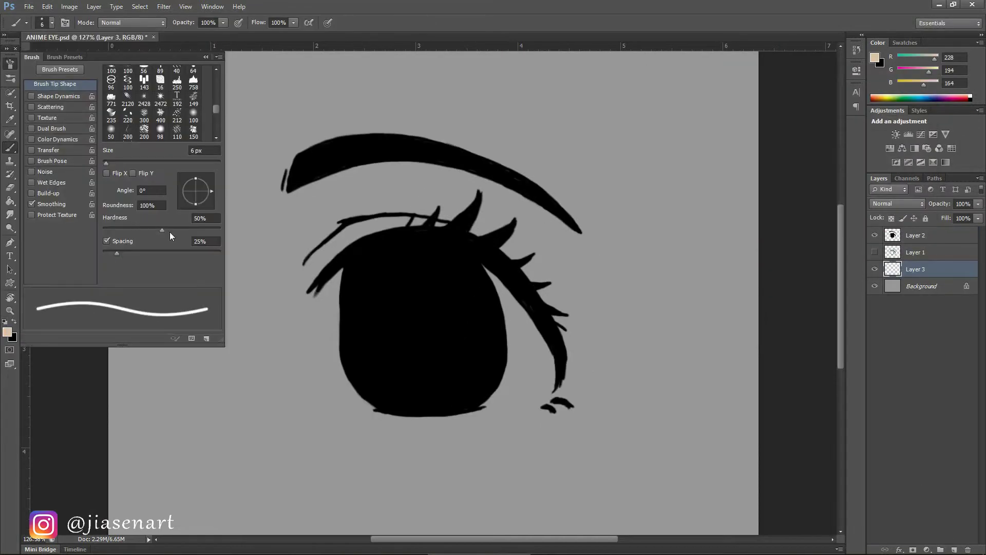
{"action": "left_click_drag", "start_coordinate": [163, 231], "coordinate": [139, 231]}
{"action": "left_click", "coordinate": [10, 64]}
Paint a large rounded patch of skin tone behind the eye and eyebrow on Layer 3.
{"action": "mouse_move", "coordinate": [382, 173]}
{"action": "left_mouse_down"}
{"action": "mouse_move", "coordinate": [321, 137]}
{"action": "mouse_move", "coordinate": [288, 247]}
{"action": "mouse_move", "coordinate": [410, 145]}
{"action": "mouse_move", "coordinate": [570, 431]}
{"action": "mouse_move", "coordinate": [305, 183]}
{"action": "mouse_move", "coordinate": [513, 138]}
{"action": "mouse_move", "coordinate": [604, 319]}
{"action": "mouse_move", "coordinate": [324, 447]}
{"action": "left_mouse_up"}
{"action": "scroll", "coordinate": [329, 447], "scroll_direction": "down", "scroll_amount": 1}
{"action": "mouse_move", "coordinate": [288, 401]}
{"action": "left_mouse_down"}
{"action": "mouse_move", "coordinate": [472, 425]}
{"action": "mouse_move", "coordinate": [384, 442]}
{"action": "left_mouse_up"}
{"action": "mouse_move", "coordinate": [246, 180]}
{"action": "left_mouse_down"}
{"action": "mouse_move", "coordinate": [238, 213]}
{"action": "mouse_move", "coordinate": [502, 464]}
{"action": "mouse_move", "coordinate": [591, 143]}
{"action": "left_mouse_up"}
{"action": "left_click_drag", "start_coordinate": [841, 294], "coordinate": [842, 279]}
{"action": "left_click_drag", "start_coordinate": [467, 105], "coordinate": [601, 196]}
{"action": "scroll", "coordinate": [617, 232], "scroll_direction": "down", "scroll_amount": 1}
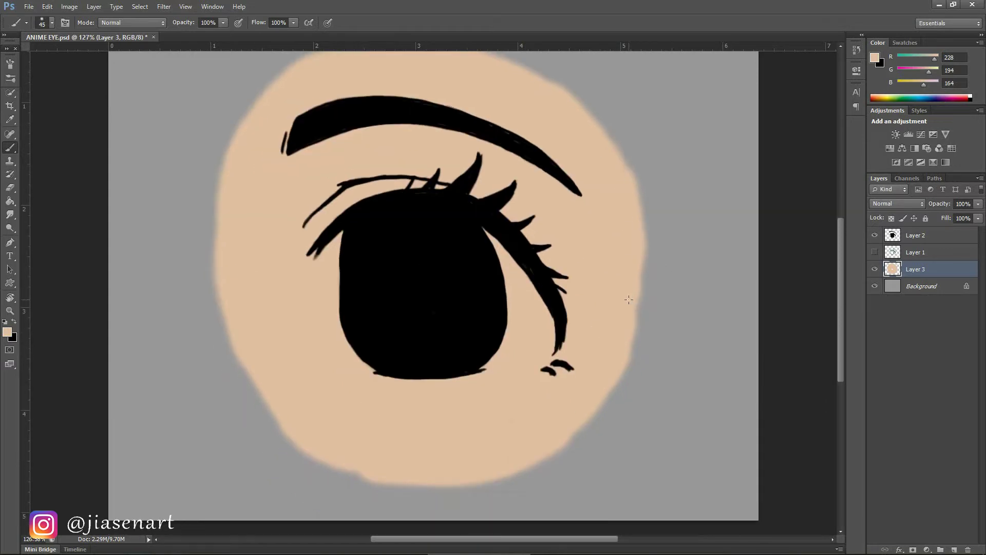
Add a new layer above the skin layer and set the foreground color to R 214, G 145, B 121.
{"action": "left_click", "coordinate": [954, 550]}
{"action": "left_click", "coordinate": [7, 332]}
{"action": "left_click", "coordinate": [793, 227]}
{"action": "left_click", "coordinate": [706, 122]}
{"action": "left_click", "coordinate": [893, 96]}
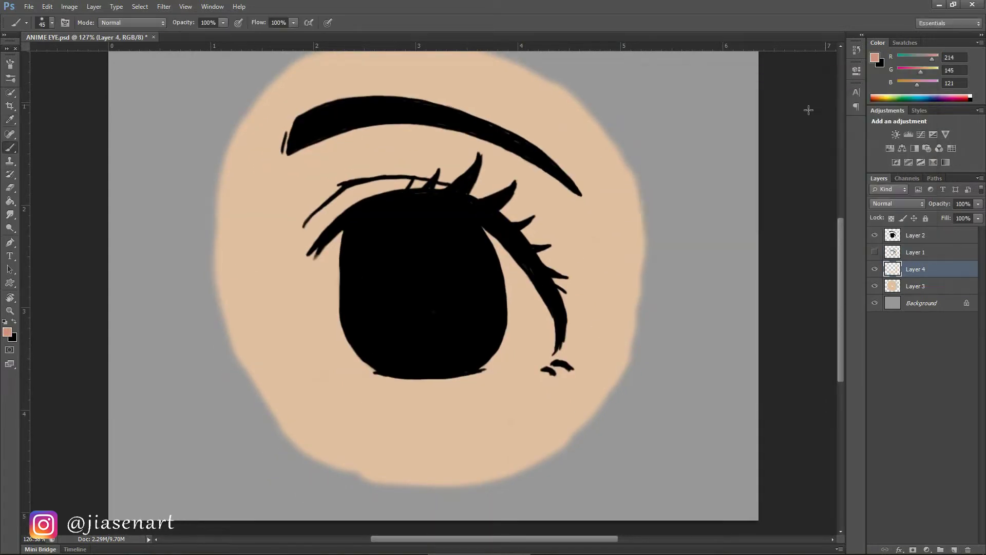
Enlarge the brush to 158 px and paint a soft blush on the skin beneath the eye.
{"action": "left_click", "coordinate": [9, 64]}
{"action": "left_click", "coordinate": [10, 64]}
{"action": "mouse_move", "coordinate": [401, 397]}
{"action": "left_mouse_down"}
{"action": "mouse_move", "coordinate": [506, 395]}
{"action": "mouse_move", "coordinate": [489, 405]}
{"action": "left_mouse_up"}
{"action": "key", "text": "ctrl+z"}
{"action": "key", "text": "bracketright"}
{"action": "key", "text": "bracketright"}
{"action": "key", "text": "bracketright"}
{"action": "key", "text": "bracketright"}
{"action": "key", "text": "bracketright"}
{"action": "key", "text": "bracketright"}
{"action": "key", "text": "bracketright"}
{"action": "key", "text": "bracketright"}
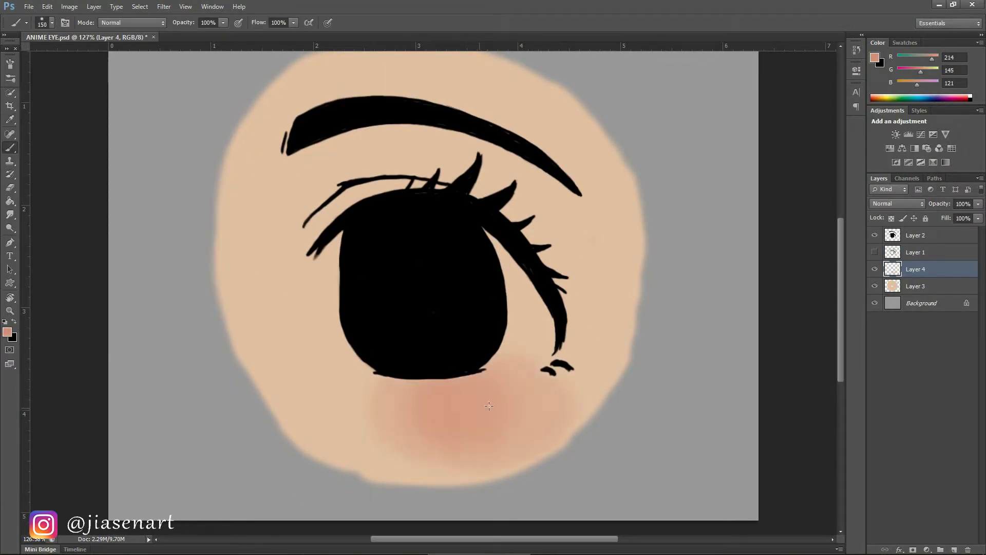
Pick a pinkish violet foreground color and brush soft eyeshadow over the upper eyelid.
{"action": "left_click", "coordinate": [8, 332]}
{"action": "left_click", "coordinate": [792, 124]}
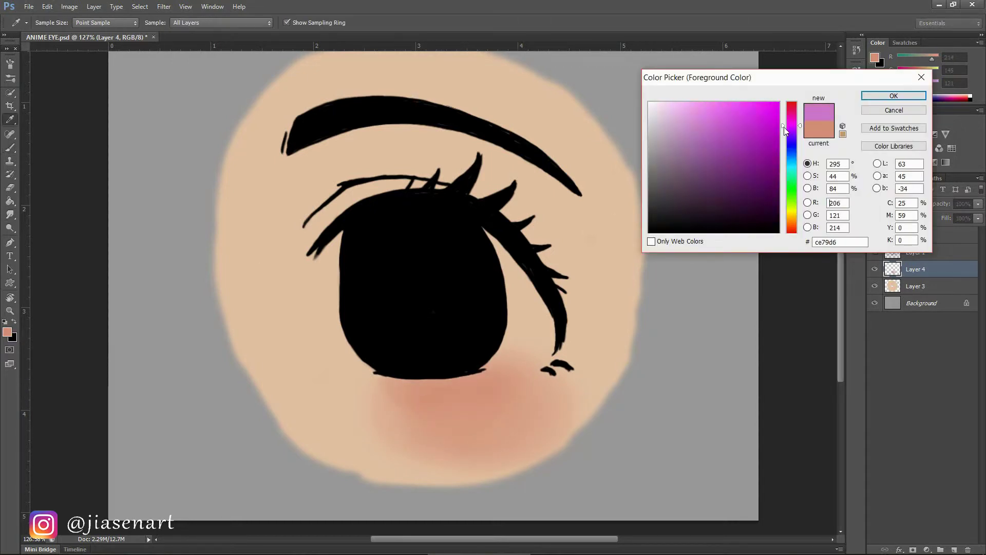
{"action": "left_click", "coordinate": [700, 118]}
{"action": "left_click", "coordinate": [894, 96]}
{"action": "left_click_drag", "start_coordinate": [332, 175], "coordinate": [496, 193]}
Set the foreground color to R 207, G 117, B 93 and brush it over the violet eyeshadow.
{"action": "left_click", "coordinate": [7, 332]}
{"action": "left_click", "coordinate": [791, 229]}
{"action": "left_click", "coordinate": [720, 126]}
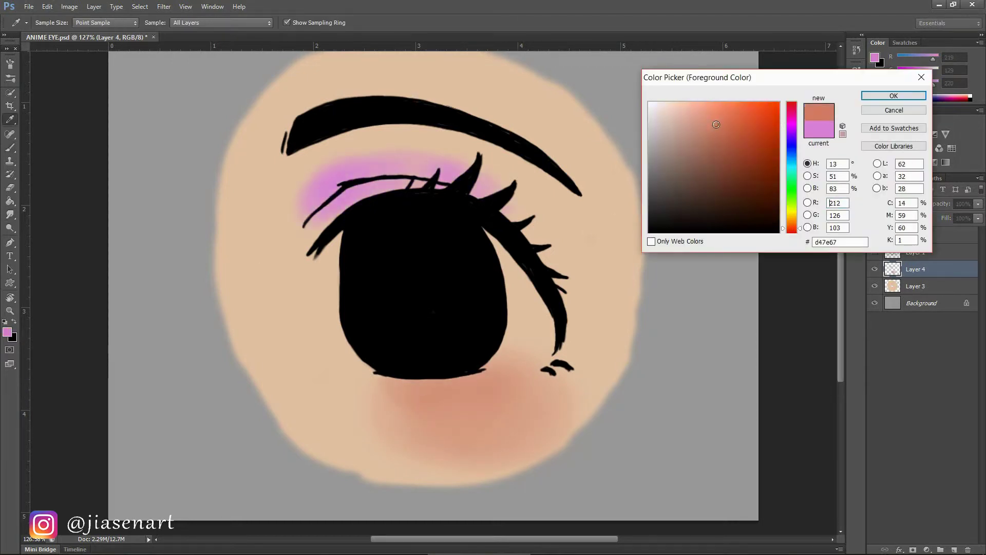
{"action": "left_click", "coordinate": [894, 96]}
{"action": "mouse_move", "coordinate": [315, 213]}
{"action": "left_mouse_down"}
{"action": "mouse_move", "coordinate": [433, 177]}
{"action": "mouse_move", "coordinate": [477, 178]}
{"action": "left_mouse_up"}
Blend the eyeshadow and erase its excess between the crease and the upper lid line.
{"action": "key", "text": "r"}
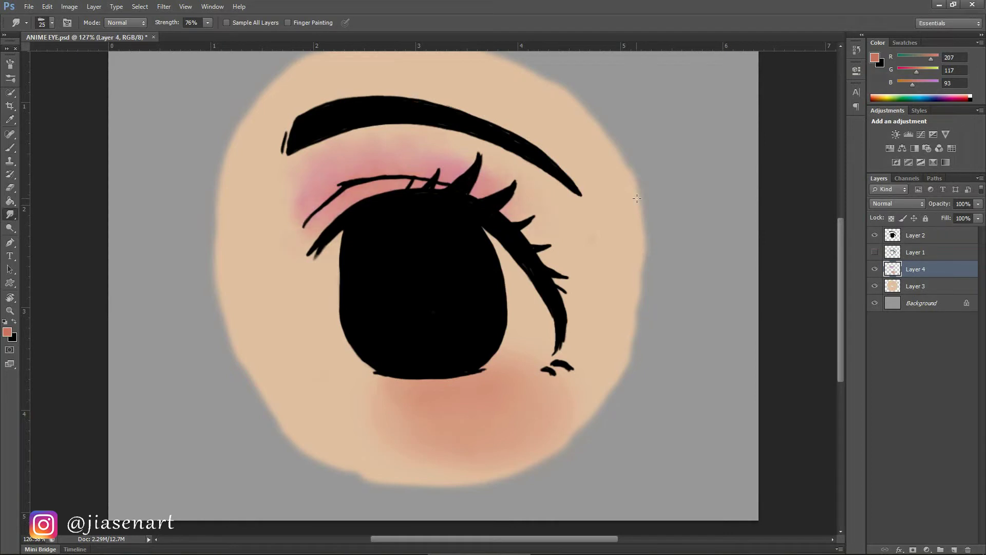
{"action": "key", "text": "e"}
{"action": "mouse_move", "coordinate": [318, 231]}
{"action": "left_mouse_down"}
{"action": "mouse_move", "coordinate": [341, 202]}
{"action": "mouse_move", "coordinate": [422, 184]}
{"action": "left_mouse_up"}
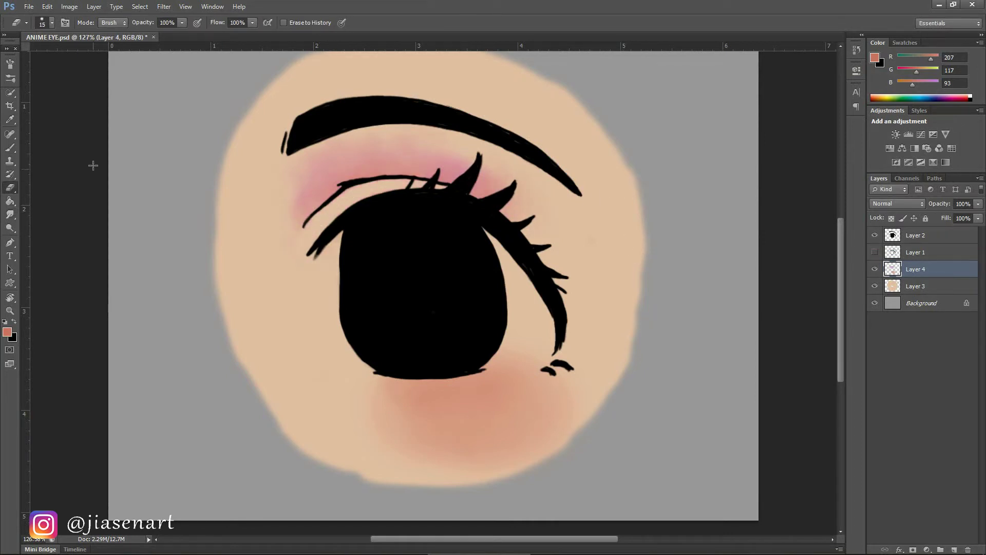
Paint soft blush beside the inner corner and below the eyebrow's outer end, and smudge the inner patch's edges.
{"action": "key", "text": "b"}
{"action": "left_click_drag", "start_coordinate": [277, 272], "coordinate": [277, 334]}
{"action": "left_click_drag", "start_coordinate": [570, 185], "coordinate": [599, 247]}
{"action": "key", "text": "r"}
{"action": "left_click_drag", "start_coordinate": [273, 288], "coordinate": [237, 324]}
{"action": "left_click_drag", "start_coordinate": [290, 308], "coordinate": [280, 360]}
Set the foreground color to R 172, G 89, B 67 and dab soft spots across the blush beneath the eye.
{"action": "key", "text": "b"}
{"action": "left_click", "coordinate": [7, 332]}
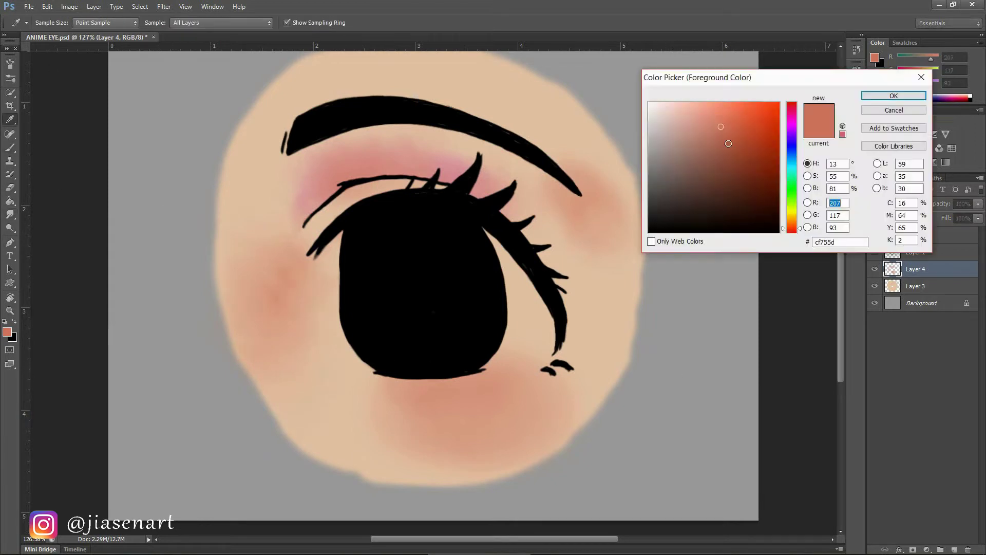
{"action": "left_click", "coordinate": [728, 143]}
{"action": "left_click", "coordinate": [894, 96]}
{"action": "left_click", "coordinate": [395, 406]}
{"action": "left_click", "coordinate": [444, 421]}
{"action": "left_click", "coordinate": [476, 403]}
{"action": "left_click", "coordinate": [525, 411]}
{"action": "left_click", "coordinate": [495, 417]}
{"action": "key", "text": "r"}
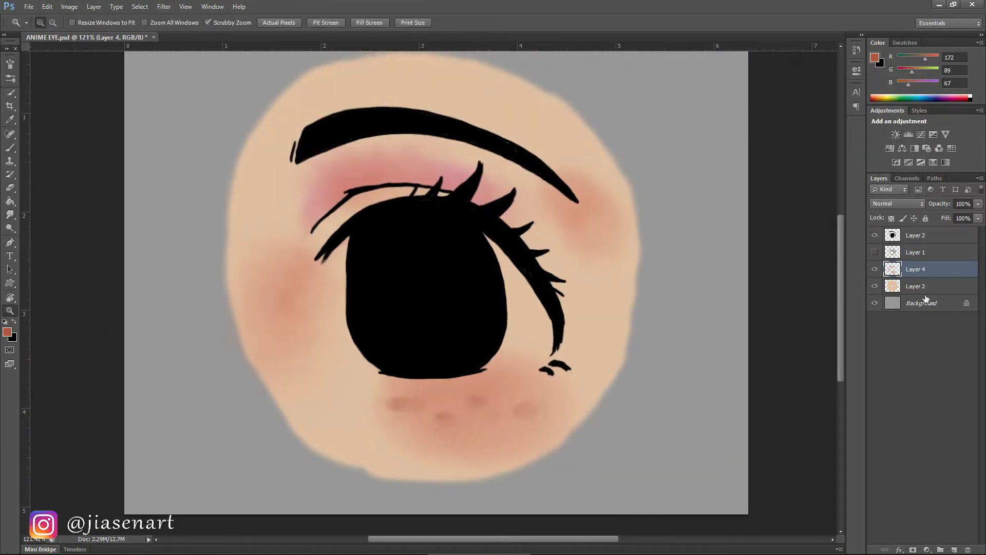
Erase the smooth upper edge of the skin patch on Layer 3 into a jagged outline.
{"action": "left_click", "coordinate": [912, 236]}
{"action": "key", "text": "e"}
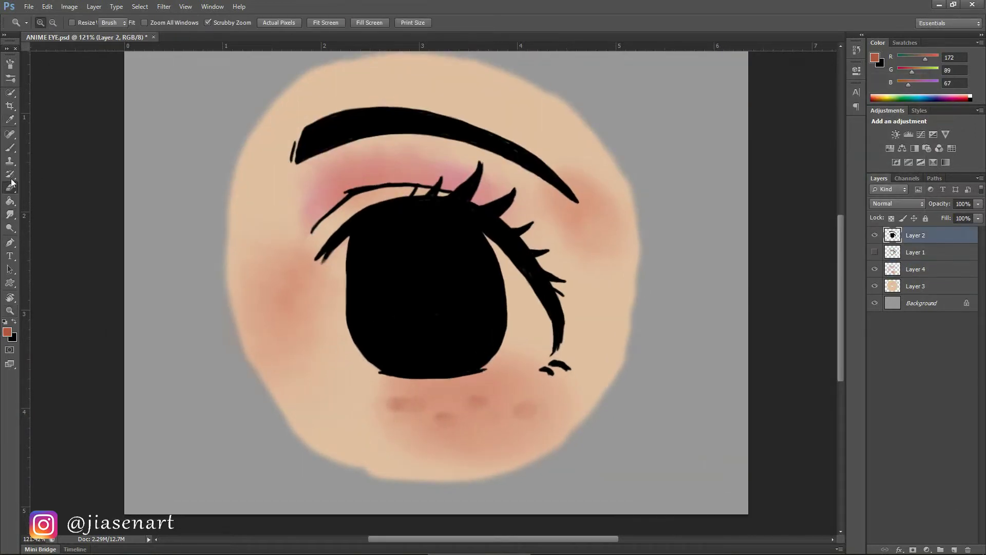
{"action": "scroll", "coordinate": [328, 89], "scroll_direction": "up", "scroll_amount": 1}
{"action": "left_click", "coordinate": [916, 286]}
{"action": "key", "text": "ctrl+z"}
{"action": "mouse_move", "coordinate": [334, 82]}
{"action": "left_mouse_down"}
{"action": "mouse_move", "coordinate": [247, 160]}
{"action": "mouse_move", "coordinate": [401, 77]}
{"action": "mouse_move", "coordinate": [578, 126]}
{"action": "left_mouse_up"}
{"action": "left_click", "coordinate": [916, 286]}
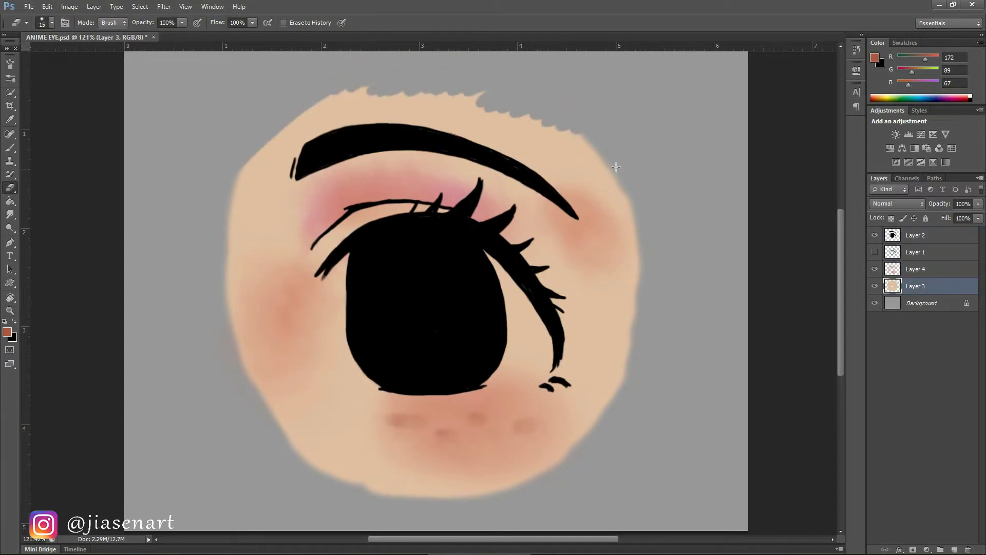
Brush a rough, uneven border around the skin patch in the skin color R 228, G 194, B 164.
{"action": "key", "text": "b"}
{"action": "left_click", "coordinate": [10, 64]}
{"action": "left_click", "coordinate": [32, 150]}
{"action": "left_click", "coordinate": [9, 64]}
{"action": "mouse_move", "coordinate": [337, 97]}
{"action": "left_mouse_down"}
{"action": "mouse_move", "coordinate": [383, 88]}
{"action": "mouse_move", "coordinate": [596, 141]}
{"action": "mouse_move", "coordinate": [638, 249]}
{"action": "left_mouse_up"}
{"action": "mouse_move", "coordinate": [301, 112]}
{"action": "left_mouse_down"}
{"action": "mouse_move", "coordinate": [265, 141]}
{"action": "mouse_move", "coordinate": [229, 242]}
{"action": "left_mouse_up"}
{"action": "mouse_move", "coordinate": [239, 352]}
{"action": "left_mouse_down"}
{"action": "mouse_move", "coordinate": [267, 406]}
{"action": "mouse_move", "coordinate": [383, 498]}
{"action": "left_mouse_up"}
{"action": "mouse_move", "coordinate": [444, 498]}
{"action": "left_mouse_down"}
{"action": "mouse_move", "coordinate": [604, 427]}
{"action": "mouse_move", "coordinate": [637, 328]}
{"action": "left_mouse_up"}
{"action": "scroll", "coordinate": [706, 382], "scroll_direction": "down", "scroll_amount": 4}
Create a new layer above the line art and set the foreground color to teal, R 64, G 156, B 148.
{"action": "left_click", "coordinate": [954, 549]}
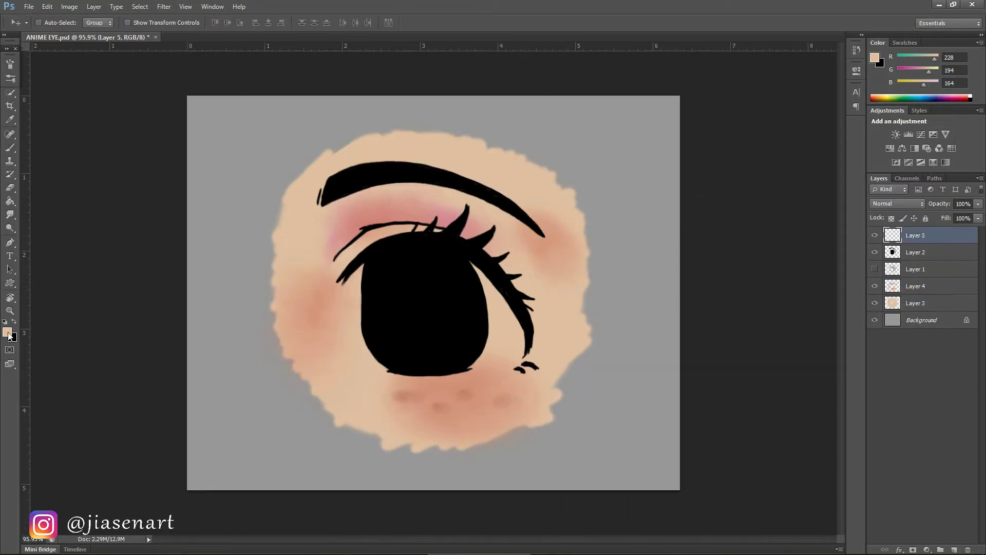
{"action": "left_click", "coordinate": [8, 333]}
{"action": "left_click", "coordinate": [792, 173]}
{"action": "left_click", "coordinate": [742, 121]}
{"action": "left_click", "coordinate": [786, 169]}
{"action": "left_click", "coordinate": [726, 151]}
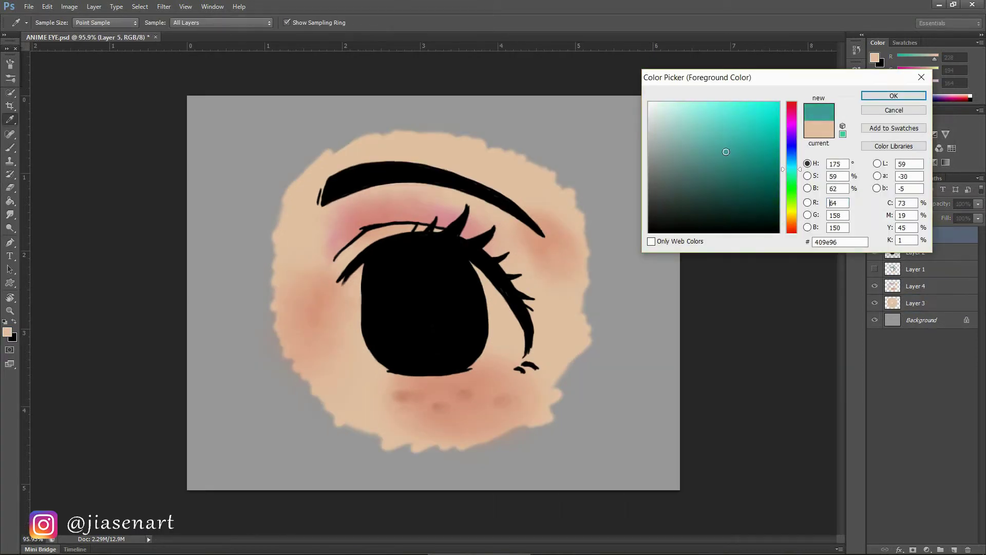
{"action": "left_click", "coordinate": [893, 96]}
Load the line art of Layer 2 as a selection and paint the iris teal, leaving a black rim.
{"action": "key", "text": "b"}
{"action": "key", "text": "F5"}
{"action": "key", "text": "F5"}
{"action": "left_click", "coordinate": [893, 252], "text": "ctrl"}
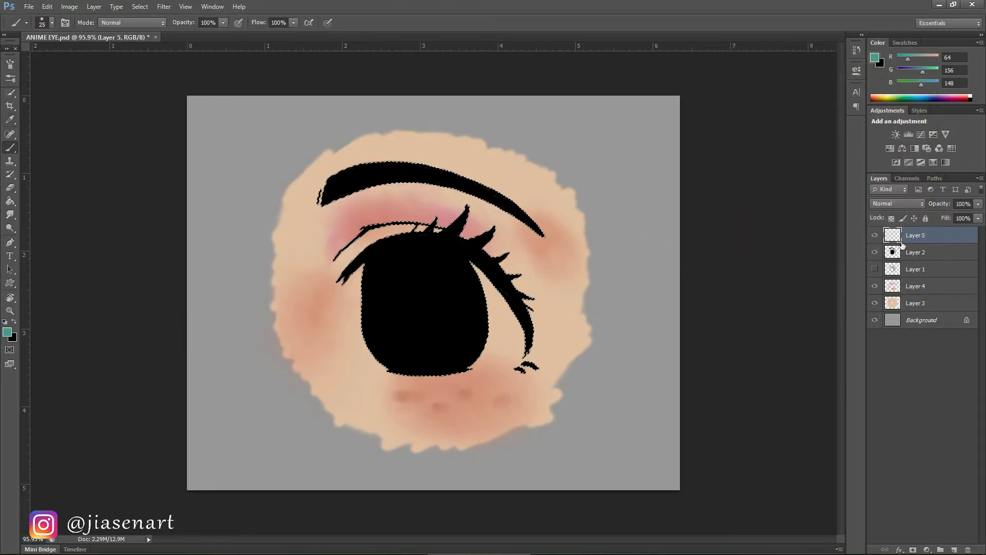
{"action": "mouse_move", "coordinate": [390, 263]}
{"action": "left_mouse_down"}
{"action": "mouse_move", "coordinate": [376, 269]}
{"action": "mouse_move", "coordinate": [395, 359]}
{"action": "mouse_move", "coordinate": [426, 364]}
{"action": "left_mouse_up"}
{"action": "mouse_move", "coordinate": [384, 314]}
{"action": "left_mouse_down"}
{"action": "mouse_move", "coordinate": [421, 254]}
{"action": "mouse_move", "coordinate": [470, 287]}
{"action": "mouse_move", "coordinate": [462, 355]}
{"action": "mouse_move", "coordinate": [390, 318]}
{"action": "mouse_move", "coordinate": [442, 273]}
{"action": "mouse_move", "coordinate": [429, 346]}
{"action": "left_mouse_up"}
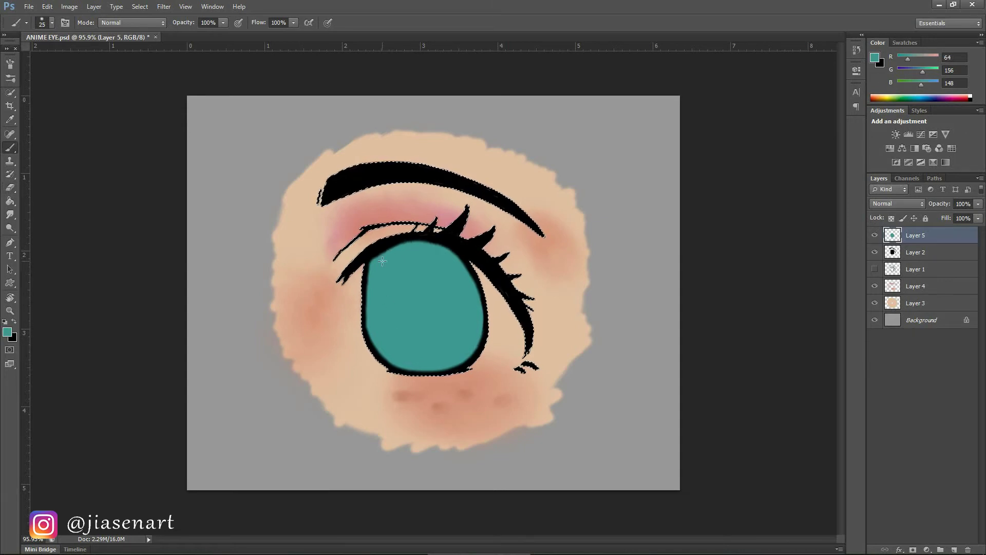
On a new layer, paint a light blue oval pupil at the iris's center using R 133, G 221, B 237.
{"action": "key", "text": "ctrl+shift+alt+n"}
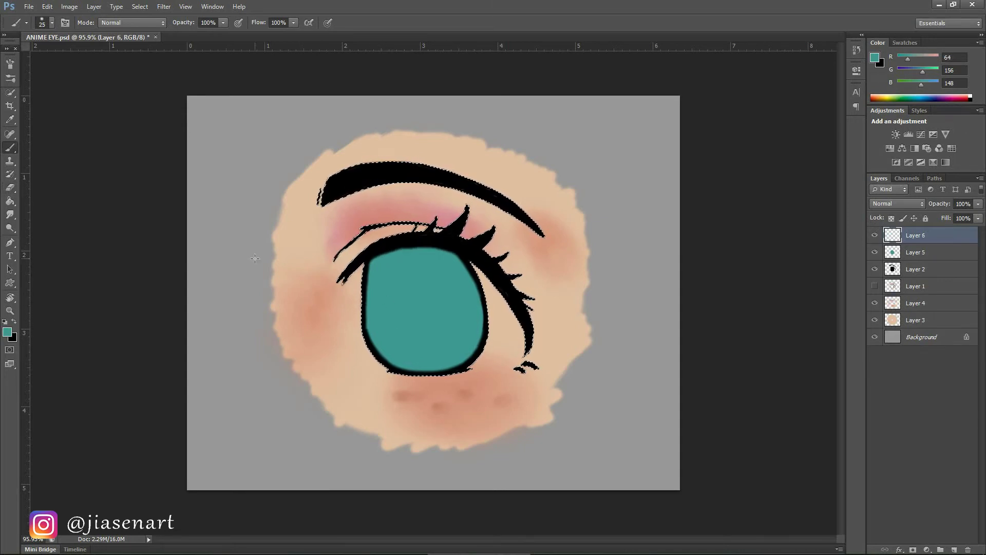
{"action": "left_click", "coordinate": [8, 333]}
{"action": "left_click", "coordinate": [792, 164]}
{"action": "left_click_drag", "start_coordinate": [719, 124], "coordinate": [708, 110]}
{"action": "left_click", "coordinate": [893, 96]}
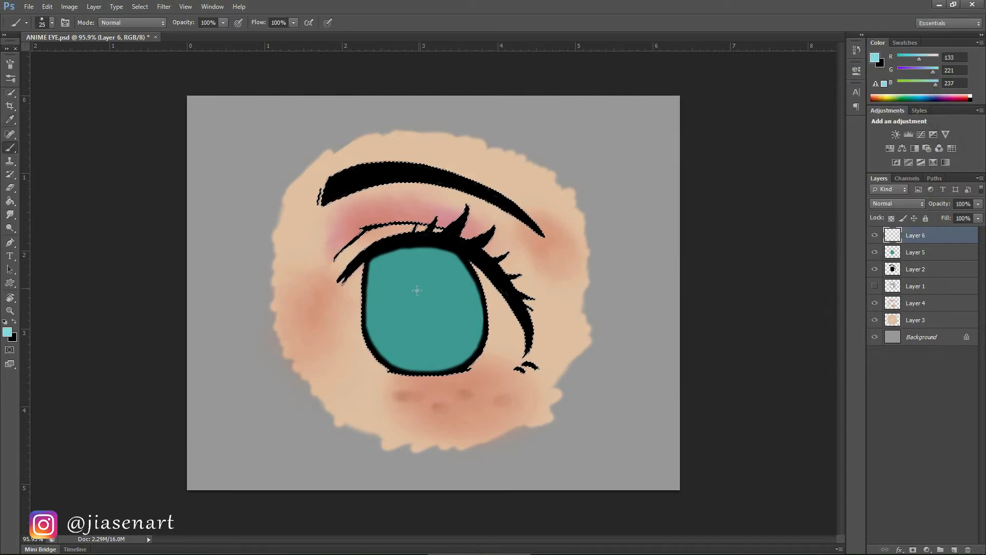
{"action": "mouse_move", "coordinate": [417, 290]}
{"action": "left_mouse_down"}
{"action": "mouse_move", "coordinate": [426, 288]}
{"action": "mouse_move", "coordinate": [408, 289]}
{"action": "mouse_move", "coordinate": [429, 283]}
{"action": "left_mouse_up"}
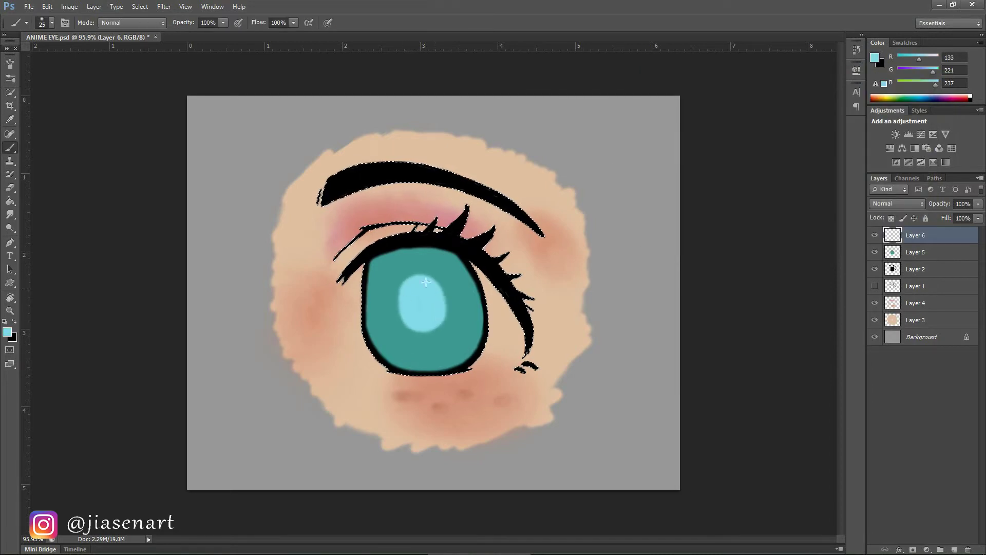
Add a new layer directly above Layer 5 and set the foreground color to R 37, G 106, B 171.
{"action": "left_click", "coordinate": [916, 252]}
{"action": "left_click", "coordinate": [954, 550]}
{"action": "left_click", "coordinate": [437, 347], "text": "alt"}
{"action": "left_click", "coordinate": [8, 333]}
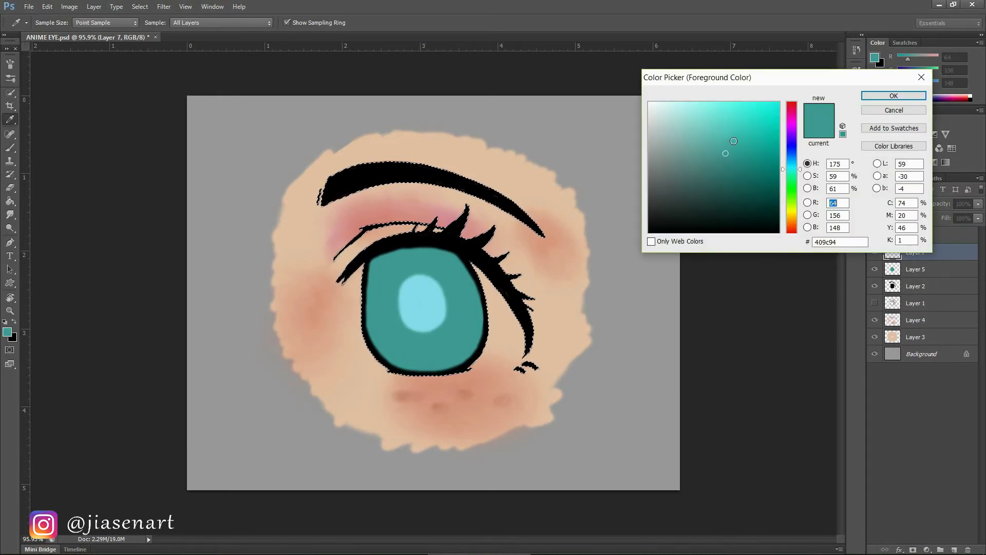
{"action": "left_click", "coordinate": [793, 156]}
{"action": "left_click", "coordinate": [750, 144]}
{"action": "left_click", "coordinate": [893, 96]}
{"action": "left_click", "coordinate": [67, 24]}
{"action": "left_click", "coordinate": [67, 23]}
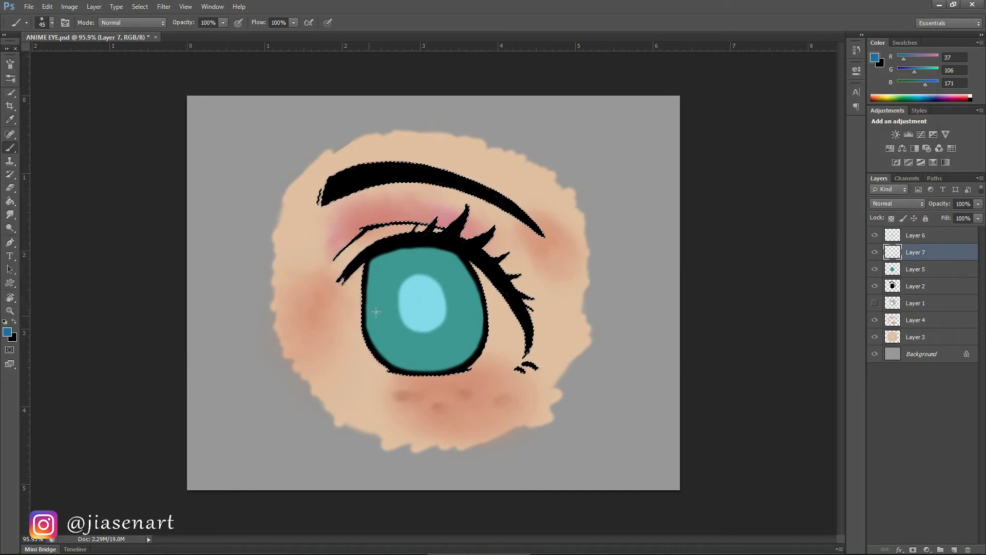
{"action": "left_click_drag", "start_coordinate": [371, 314], "coordinate": [405, 302]}
{"action": "key", "text": "bracketright"}
{"action": "key", "text": "bracketright"}
{"action": "key", "text": "bracketright"}
{"action": "key", "text": "bracketright"}
{"action": "key", "text": "bracketright"}
{"action": "key", "text": "bracketright"}
{"action": "left_click_drag", "start_coordinate": [375, 311], "coordinate": [477, 315]}
{"action": "key", "text": "ctrl+z"}
{"action": "key", "text": "ctrl+alt+z"}
Load the teal iris of Layer 5 as a selection and brush a blue band across its middle at size 90.
{"action": "key", "text": "bracketleft"}
{"action": "key", "text": "bracketleft"}
{"action": "key", "text": "bracketleft"}
{"action": "mouse_move", "coordinate": [372, 319]}
{"action": "left_mouse_down"}
{"action": "mouse_move", "coordinate": [464, 328]}
{"action": "mouse_move", "coordinate": [473, 314]}
{"action": "left_mouse_up"}
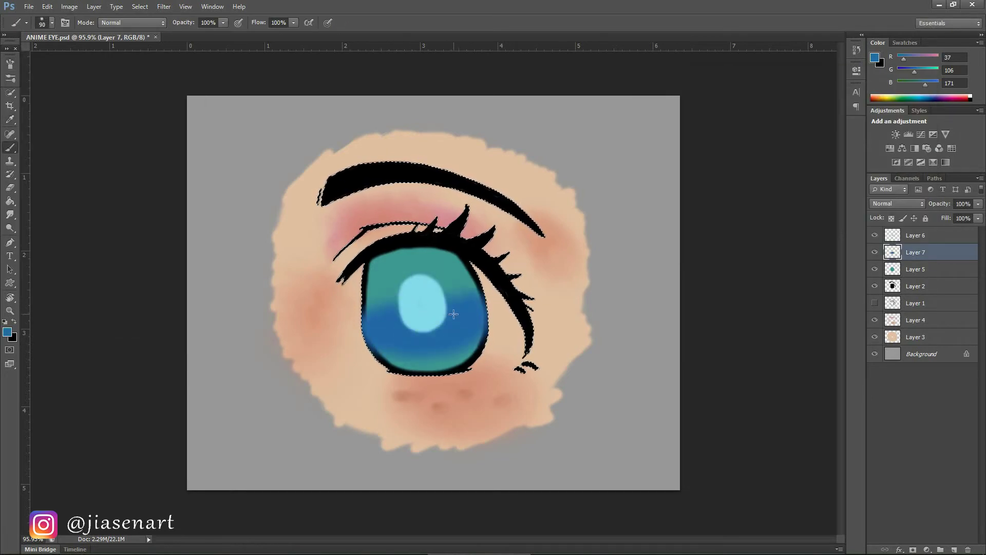
{"action": "key", "text": "ctrl+z"}
{"action": "left_click", "coordinate": [892, 272], "text": "ctrl"}
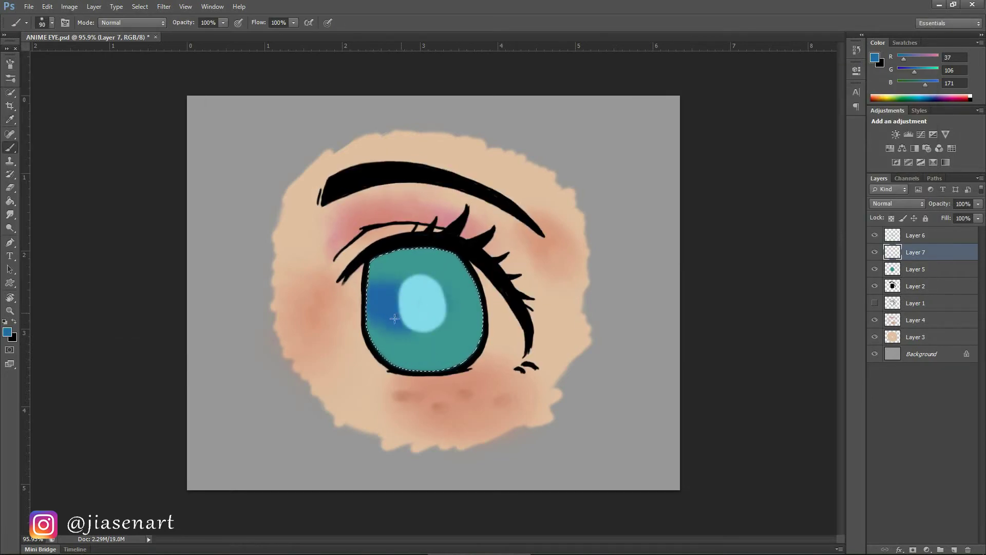
Set the foreground color to R 119, G 231, B 230 and brush a bright cyan patch on the iris's lower part.
{"action": "left_click", "coordinate": [434, 362], "text": "alt"}
{"action": "left_click", "coordinate": [8, 332]}
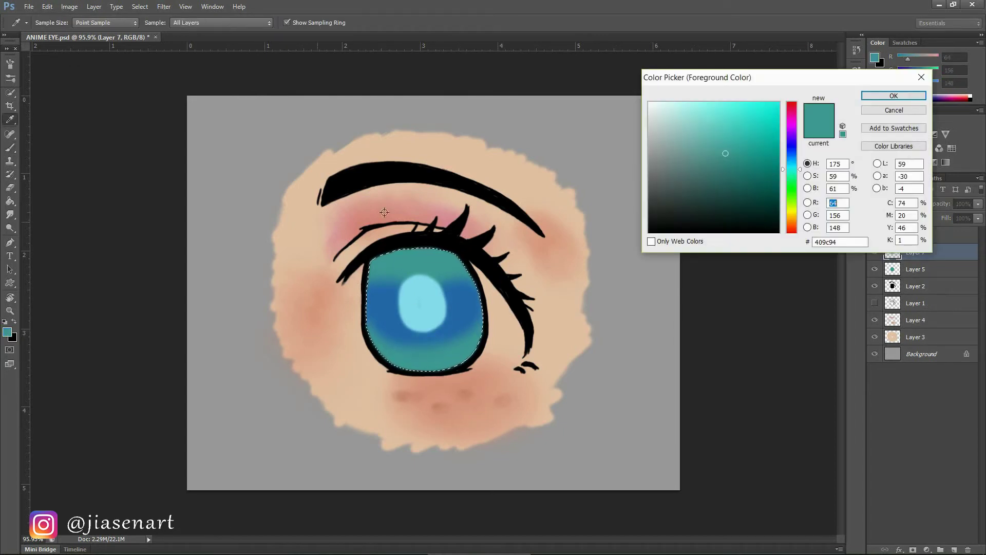
{"action": "left_click_drag", "start_coordinate": [782, 170], "coordinate": [782, 168]}
{"action": "left_click", "coordinate": [719, 130]}
{"action": "left_click", "coordinate": [895, 96]}
{"action": "left_click_drag", "start_coordinate": [414, 358], "coordinate": [468, 349]}
{"action": "left_click", "coordinate": [8, 332]}
{"action": "left_click", "coordinate": [712, 115]}
{"action": "left_click", "coordinate": [894, 95]}
{"action": "key", "text": "b"}
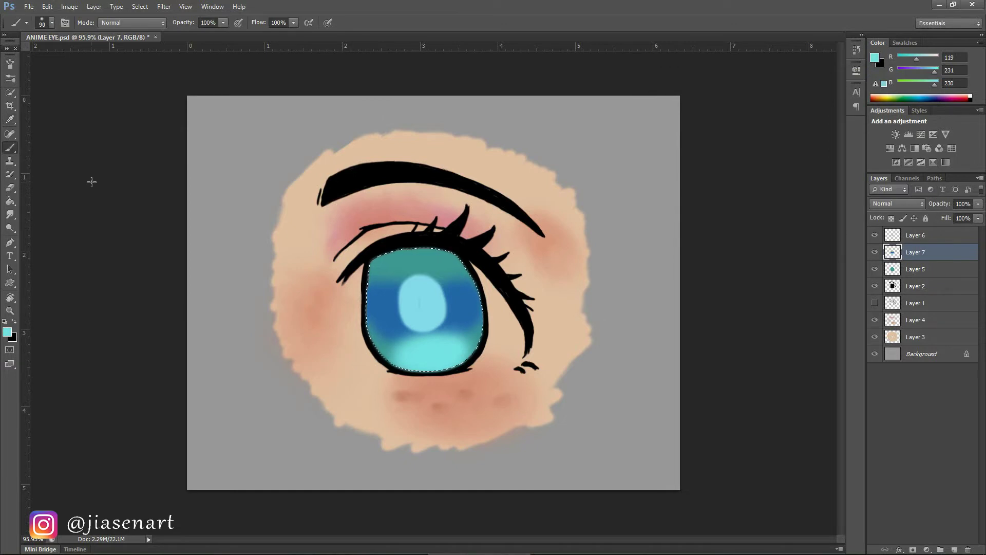
Set the foreground color to R 160, G 125, B 231 and dab a violet patch on the iris's lower inner side.
{"action": "left_click", "coordinate": [7, 331]}
{"action": "left_click", "coordinate": [791, 134]}
{"action": "left_click", "coordinate": [894, 95]}
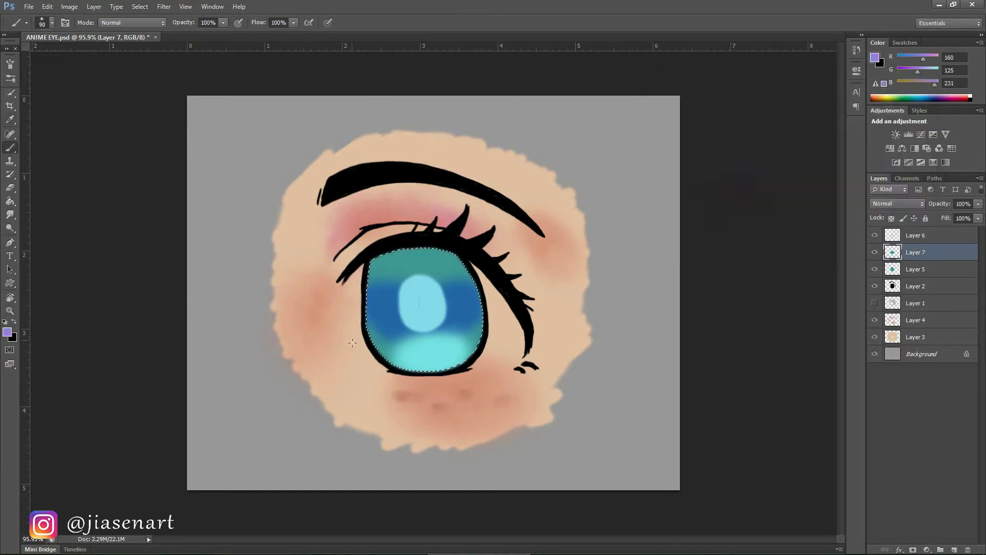
Soften the iris colors on Layer 7 with a Gaussian Blur.
{"action": "left_click", "coordinate": [166, 7]}
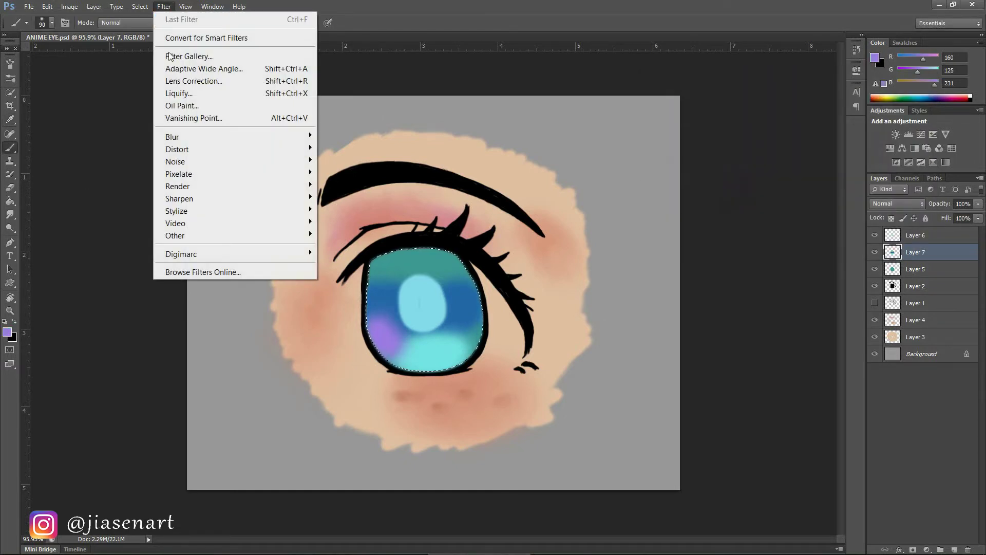
{"action": "mouse_move", "coordinate": [172, 135]}
{"action": "left_click", "coordinate": [363, 225]}
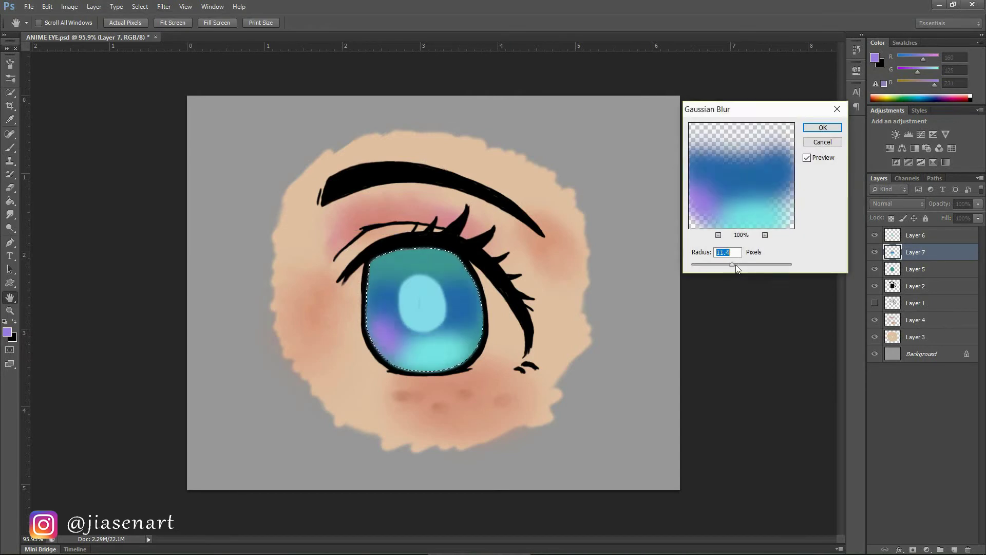
{"action": "left_click", "coordinate": [823, 128]}
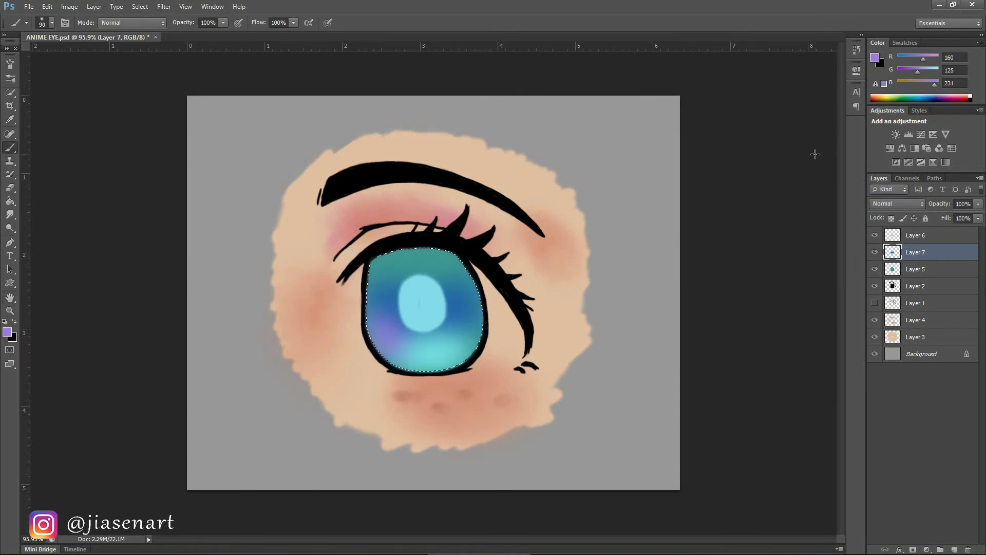
Add a new layer above Layer 7 and brush a black shadow across the top of the iris.
{"action": "key", "text": "x"}
{"action": "left_click", "coordinate": [7, 332]}
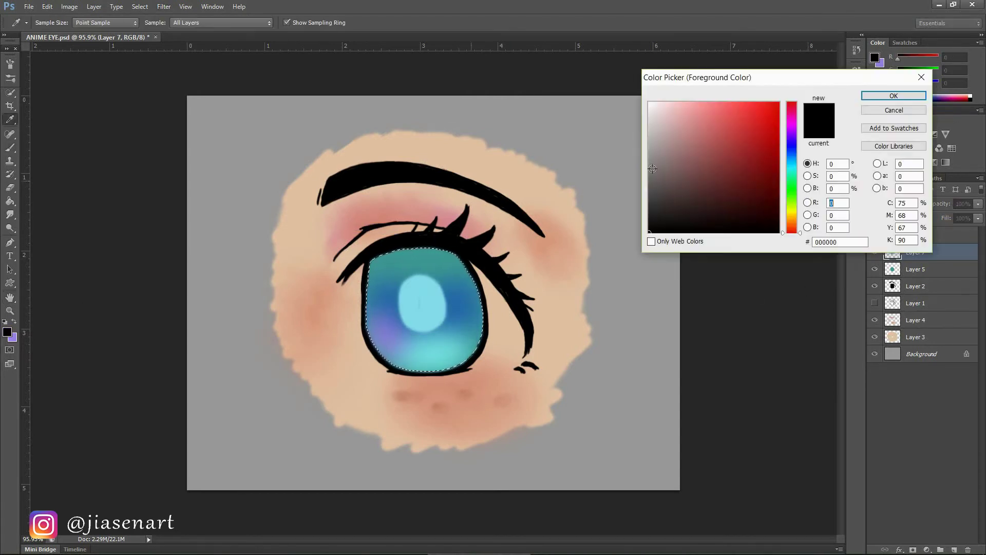
{"action": "left_click", "coordinate": [650, 213]}
{"action": "left_click", "coordinate": [885, 97]}
{"action": "left_click", "coordinate": [954, 550]}
{"action": "left_click", "coordinate": [7, 332]}
{"action": "mouse_move", "coordinate": [378, 266]}
{"action": "left_mouse_down"}
{"action": "mouse_move", "coordinate": [458, 261]}
{"action": "mouse_move", "coordinate": [423, 262]}
{"action": "left_mouse_up"}
{"action": "left_click", "coordinate": [649, 232]}
{"action": "left_click", "coordinate": [894, 96]}
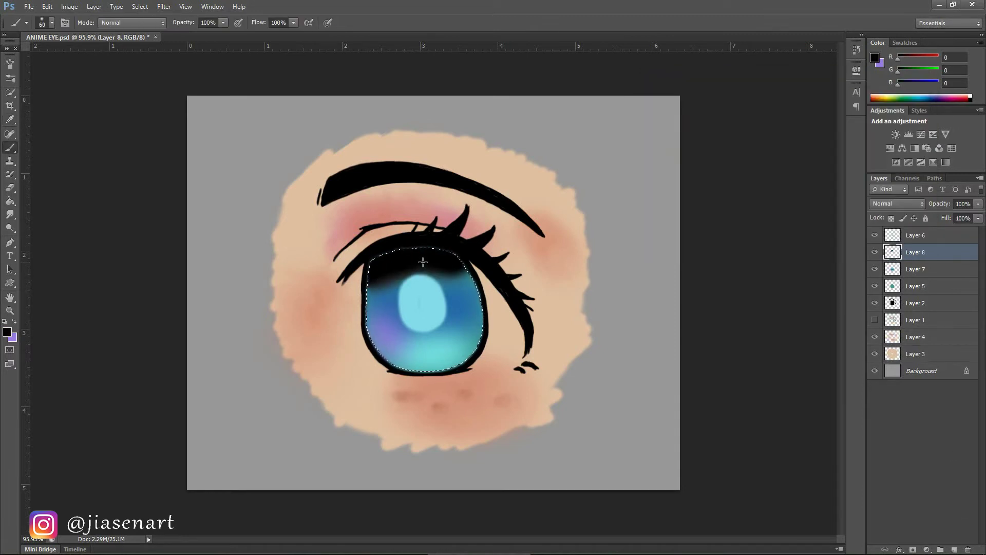
Extend the black iris shadow to both sides, erase its lower edge into a clean arch, and check the layer's effect.
{"action": "left_click", "coordinate": [11, 64]}
{"action": "left_click", "coordinate": [10, 64]}
{"action": "left_click_drag", "start_coordinate": [371, 292], "coordinate": [476, 288]}
{"action": "key", "text": "e"}
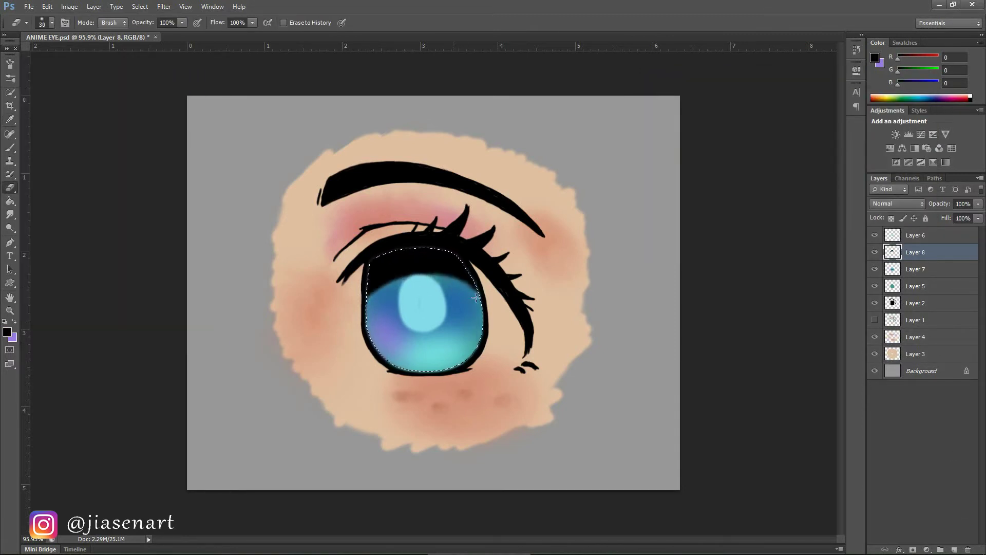
{"action": "key", "text": "bracketright"}
{"action": "key", "text": "bracketright"}
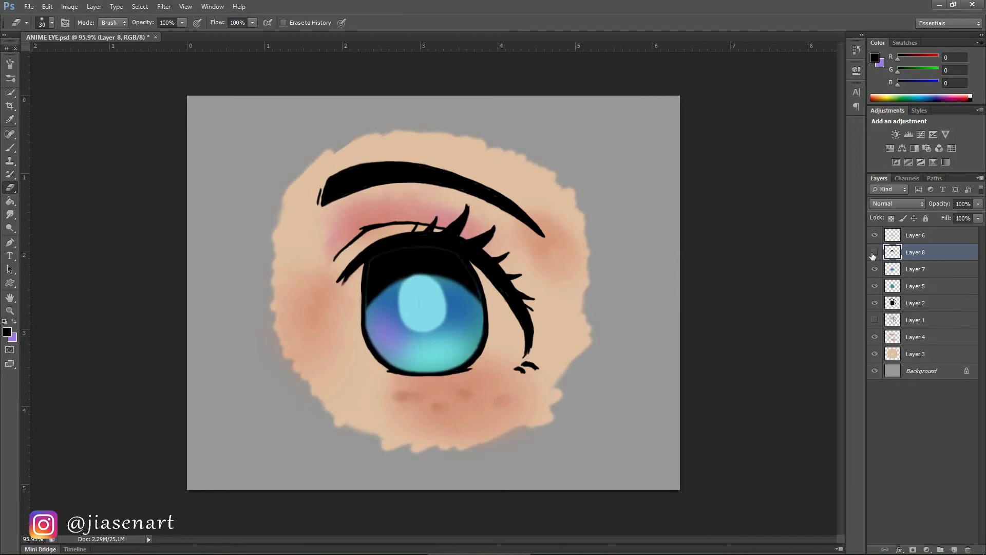
{"action": "left_click", "coordinate": [875, 252]}
Apply a Gaussian Blur to the black iris shadow on Layer 8.
{"action": "left_click", "coordinate": [164, 7]}
{"action": "left_click", "coordinate": [295, 205]}
{"action": "left_click_drag", "start_coordinate": [727, 274], "coordinate": [718, 274]}
{"action": "left_click", "coordinate": [823, 128]}
Load Layer 2 as a selection, fill the shadow out to the iris outline in black, and trim its lower edge.
{"action": "key", "text": "b"}
{"action": "left_click", "coordinate": [893, 304], "text": "ctrl"}
{"action": "mouse_move", "coordinate": [385, 255]}
{"action": "left_mouse_down"}
{"action": "mouse_move", "coordinate": [366, 291]}
{"action": "mouse_move", "coordinate": [477, 287]}
{"action": "mouse_move", "coordinate": [481, 298]}
{"action": "left_mouse_up"}
{"action": "key", "text": "ctrl+z"}
{"action": "left_click", "coordinate": [10, 215]}
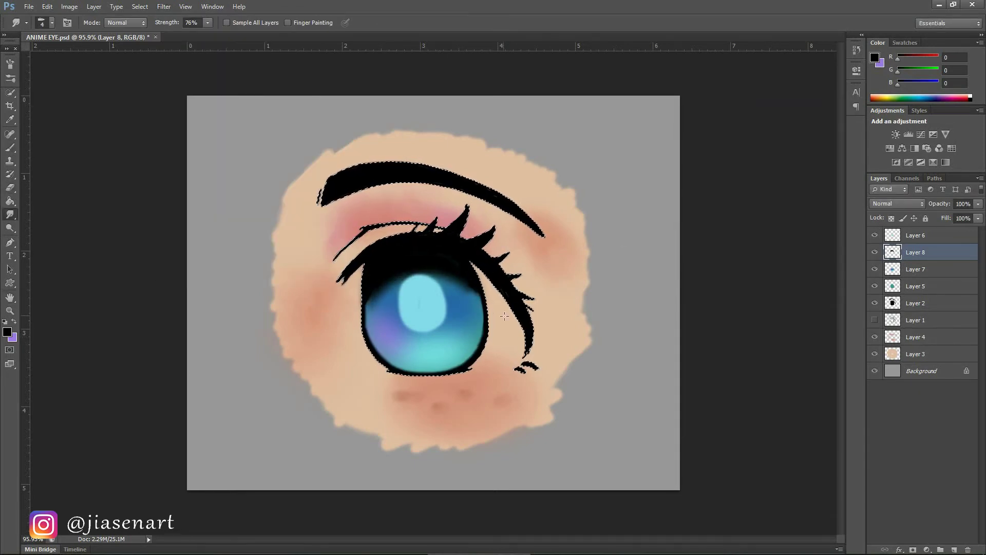
{"action": "key", "text": "b"}
{"action": "key", "text": "ctrl+z"}
{"action": "mouse_move", "coordinate": [366, 301]}
{"action": "left_mouse_down"}
{"action": "mouse_move", "coordinate": [403, 276]}
{"action": "mouse_move", "coordinate": [479, 294]}
{"action": "mouse_move", "coordinate": [442, 277]}
{"action": "left_mouse_up"}
{"action": "left_click", "coordinate": [10, 214]}
{"action": "key", "text": "b"}
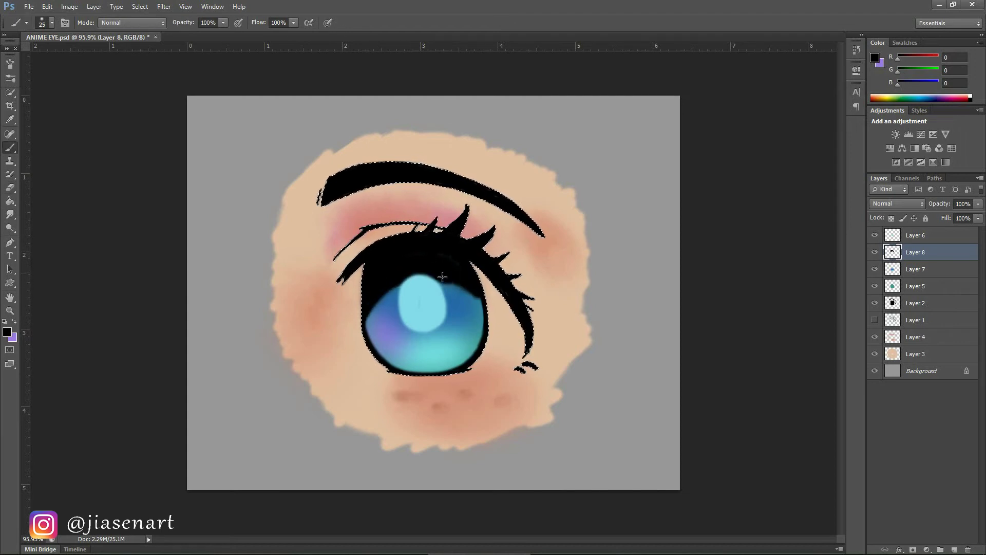
{"action": "key", "text": "e"}
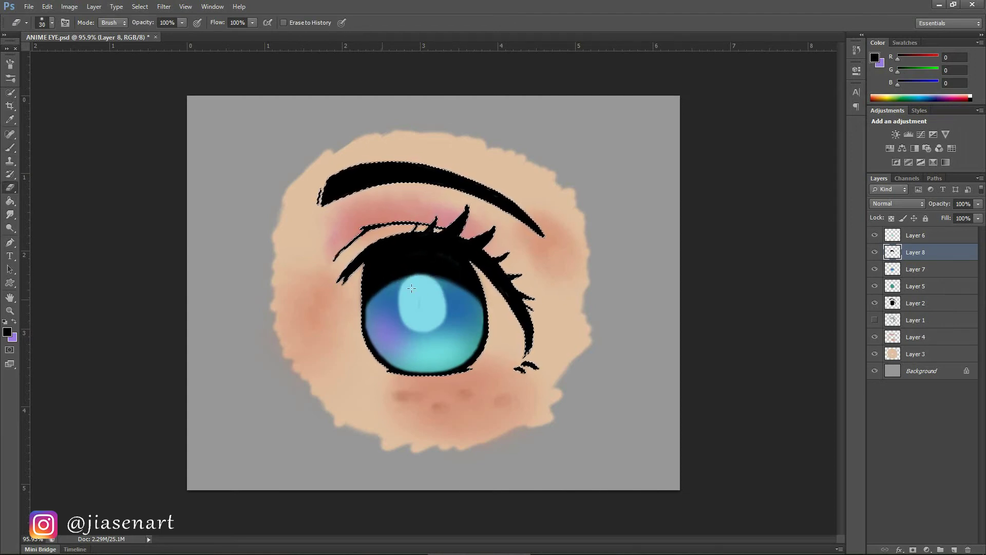
{"action": "key", "text": "r"}
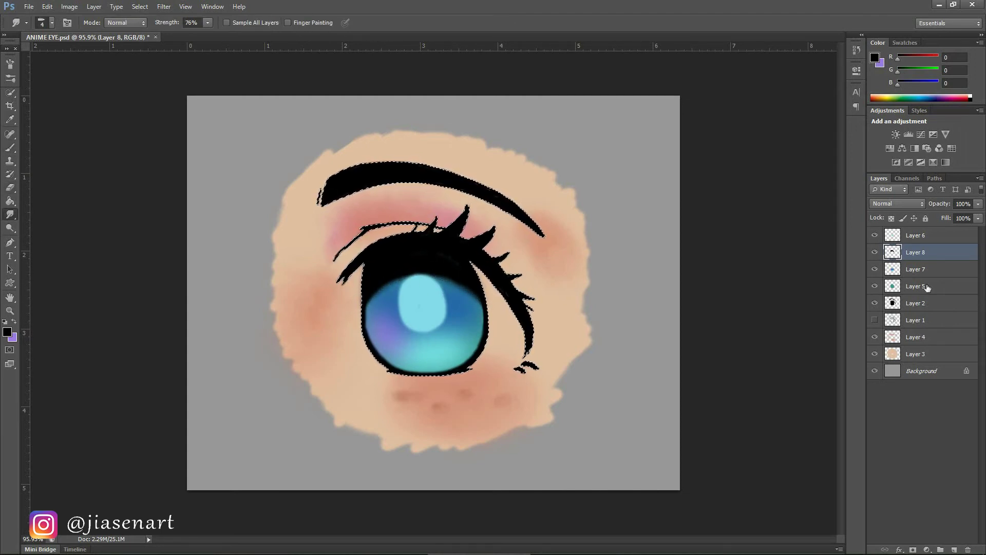
Deselect the line art and blur the reworked iris shadow with another Gaussian Blur.
{"action": "key", "text": "ctrl+d"}
{"action": "left_click", "coordinate": [164, 7]}
{"action": "mouse_move", "coordinate": [180, 136]}
{"action": "left_click", "coordinate": [350, 229]}
{"action": "left_click", "coordinate": [824, 124]}
Set the foreground color to R 91, G 214, B 219 and paint a Color Dodge glow on the lower iris.
{"action": "left_click", "coordinate": [10, 148]}
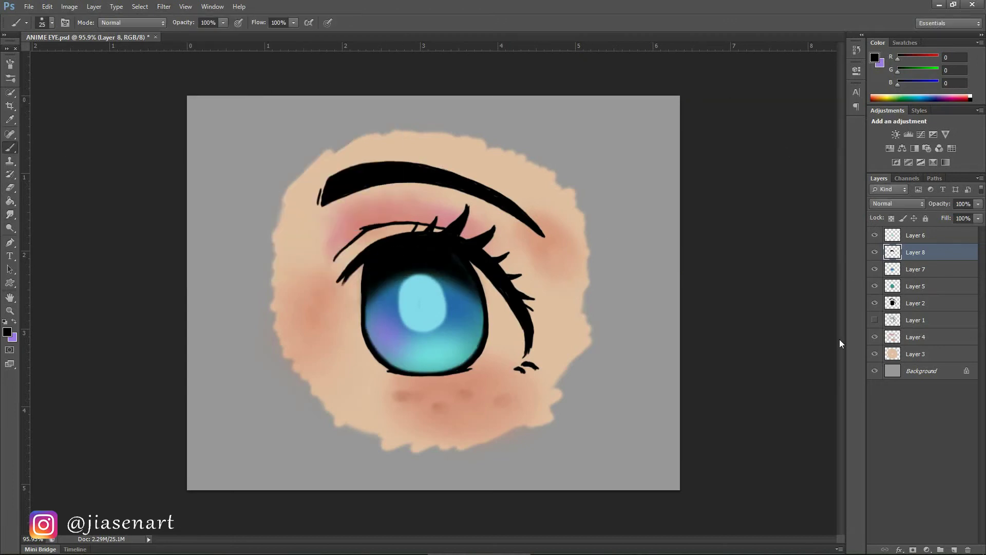
{"action": "left_click", "coordinate": [423, 307], "text": "alt"}
{"action": "left_click", "coordinate": [7, 333]}
{"action": "left_click", "coordinate": [792, 167]}
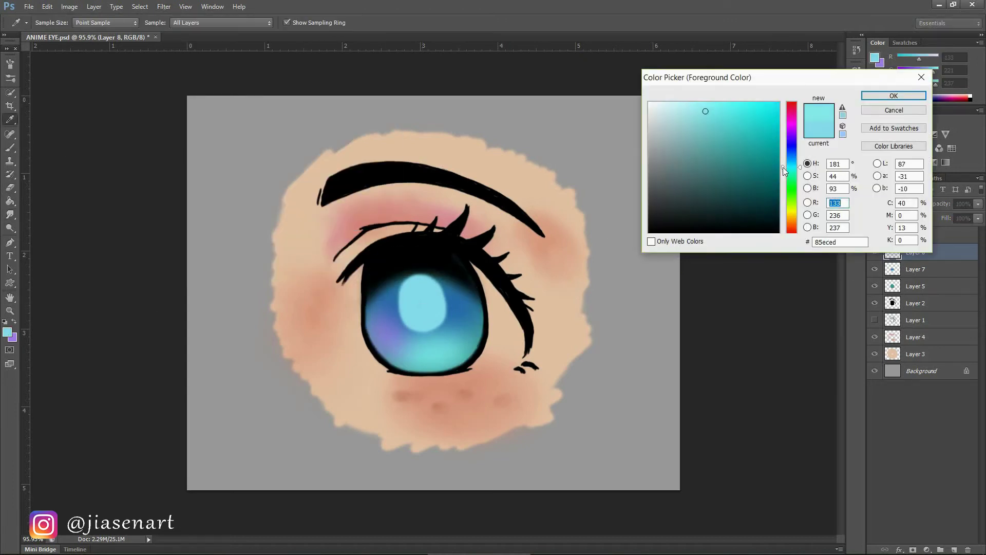
{"action": "left_click", "coordinate": [725, 117]}
{"action": "left_click", "coordinate": [724, 121]}
{"action": "left_click", "coordinate": [894, 96]}
{"action": "left_click", "coordinate": [132, 22]}
{"action": "mouse_move", "coordinate": [422, 355]}
{"action": "left_mouse_down"}
{"action": "mouse_move", "coordinate": [446, 340]}
{"action": "mouse_move", "coordinate": [444, 359]}
{"action": "left_mouse_up"}
{"action": "left_click", "coordinate": [123, 168]}
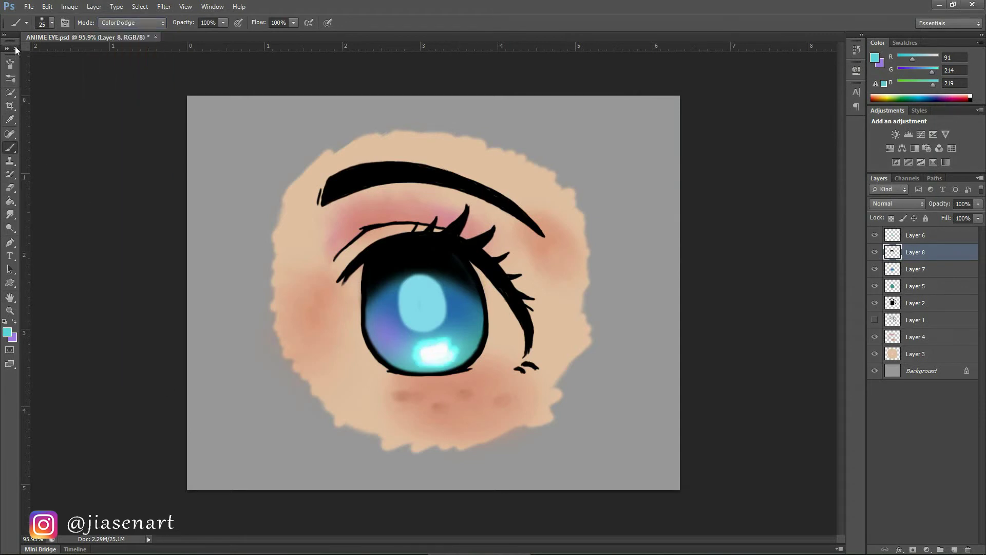
Lasso the glow on the lower iris and soften it with a Gaussian Blur.
{"action": "key", "text": "l"}
{"action": "left_click_drag", "start_coordinate": [471, 354], "coordinate": [433, 328]}
{"action": "left_click", "coordinate": [164, 7]}
{"action": "mouse_move", "coordinate": [175, 135]}
{"action": "left_click", "coordinate": [349, 220]}
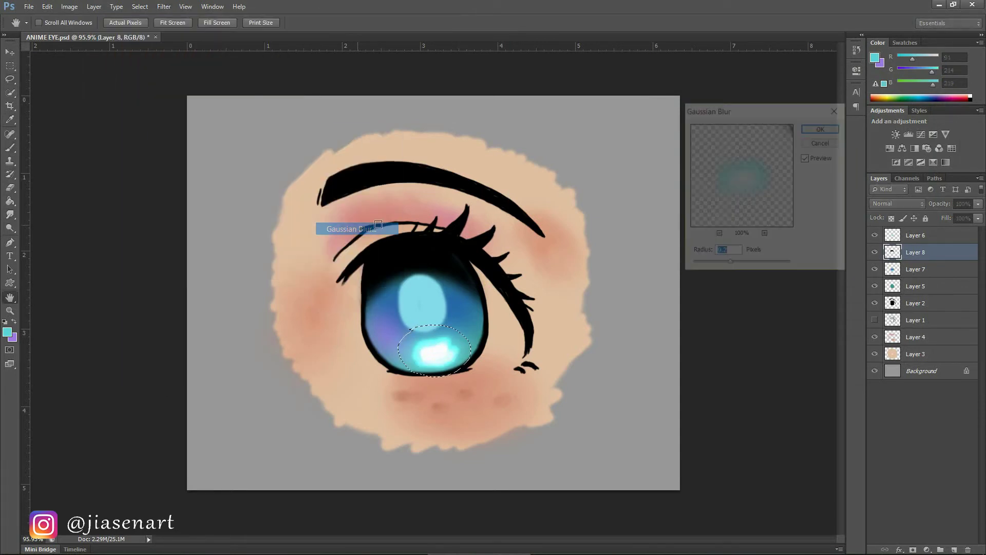
{"action": "left_click_drag", "start_coordinate": [721, 264], "coordinate": [733, 265]}
{"action": "left_click", "coordinate": [822, 128]}
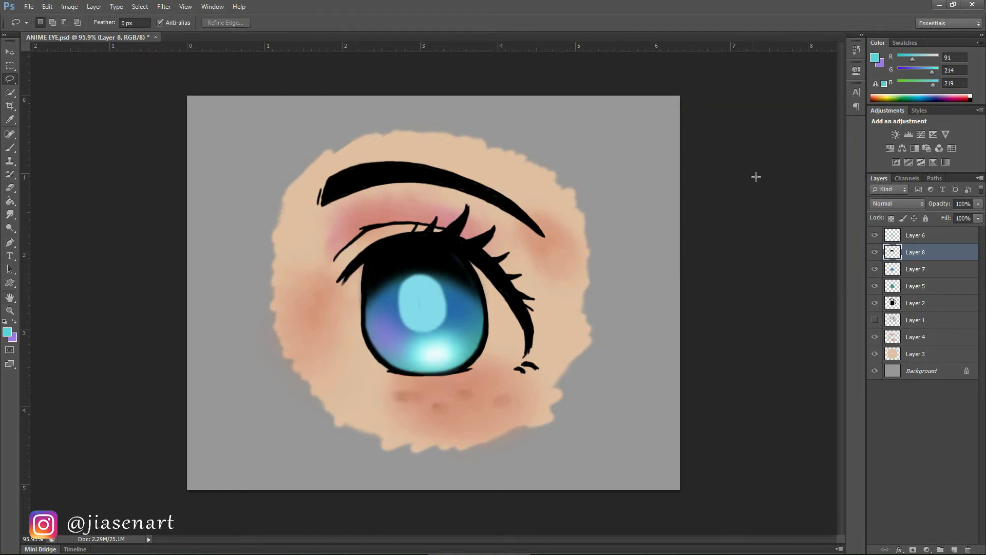
Brush a crescent-shaped Color Dodge glow along the lower iris beneath the pupil.
{"action": "left_click", "coordinate": [874, 252]}
{"action": "key", "text": "b"}
{"action": "mouse_move", "coordinate": [389, 335]}
{"action": "left_mouse_down"}
{"action": "mouse_move", "coordinate": [414, 350]}
{"action": "mouse_move", "coordinate": [460, 339]}
{"action": "mouse_move", "coordinate": [445, 354]}
{"action": "mouse_move", "coordinate": [390, 340]}
{"action": "mouse_move", "coordinate": [488, 339]}
{"action": "mouse_move", "coordinate": [401, 312]}
{"action": "left_mouse_up"}
Lasso the crescent glow, apply a Gaussian Blur with a 12-pixel radius, and clear the selection.
{"action": "key", "text": "l"}
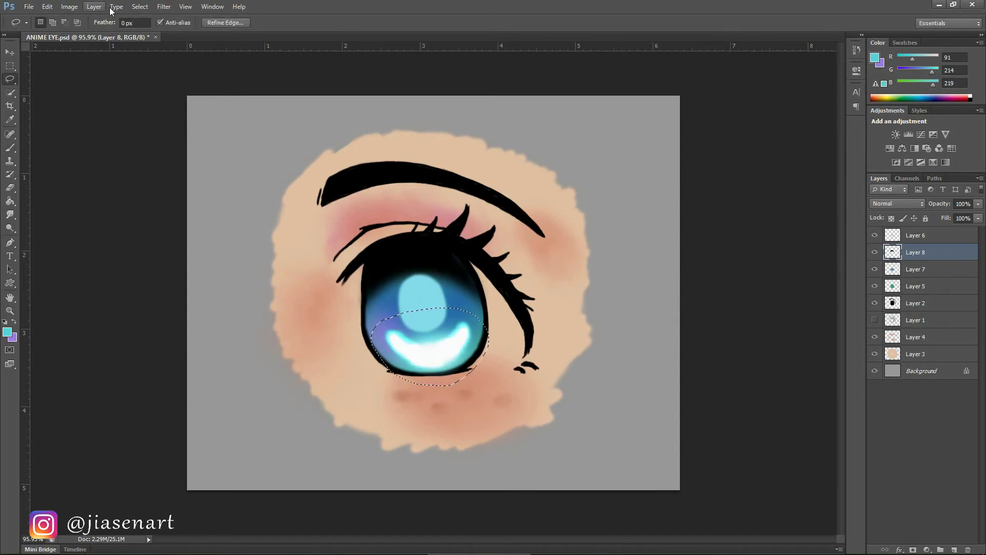
{"action": "left_click", "coordinate": [164, 6]}
{"action": "mouse_move", "coordinate": [277, 140]}
{"action": "left_click", "coordinate": [341, 228]}
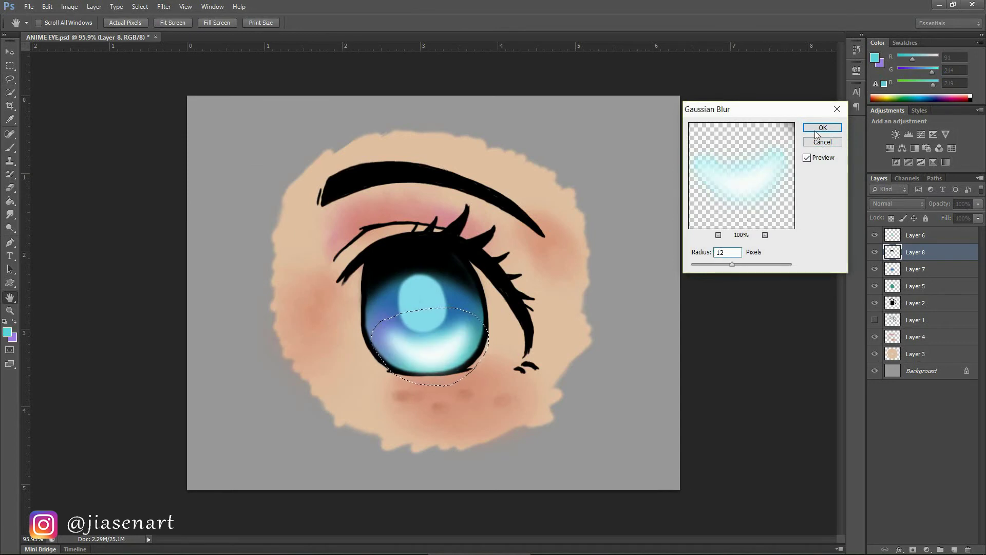
{"action": "key", "text": "Return"}
{"action": "key", "text": "ctrl+d"}
Add a mask to Layer 8 and brush black on it in Normal mode to trim the edges of the crescent glow.
{"action": "left_click", "coordinate": [913, 549]}
{"action": "key", "text": "b"}
{"action": "left_click", "coordinate": [66, 22]}
{"action": "left_click", "coordinate": [57, 150]}
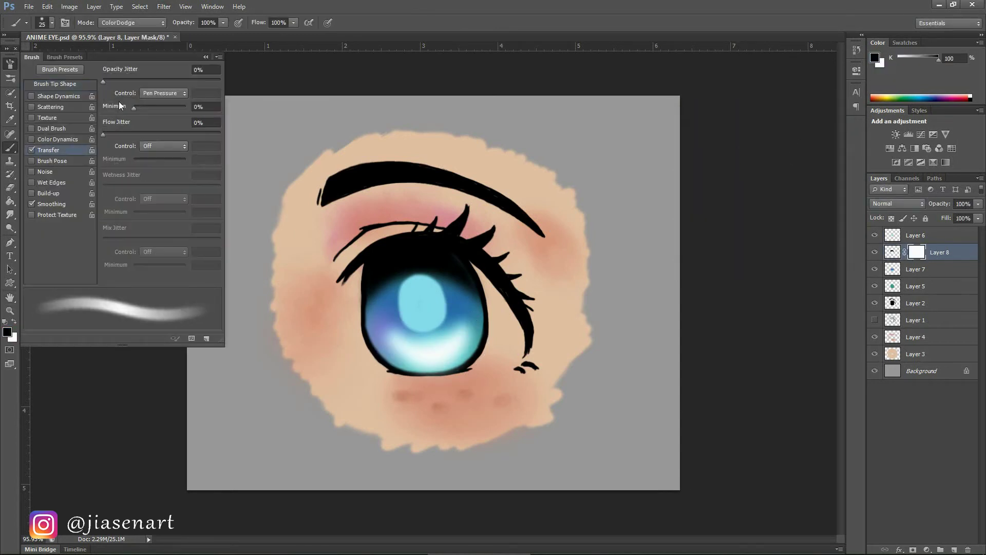
{"action": "left_click", "coordinate": [65, 22]}
{"action": "left_click", "coordinate": [132, 23]}
{"action": "left_click", "coordinate": [119, 33]}
{"action": "left_click_drag", "start_coordinate": [396, 346], "coordinate": [437, 367]}
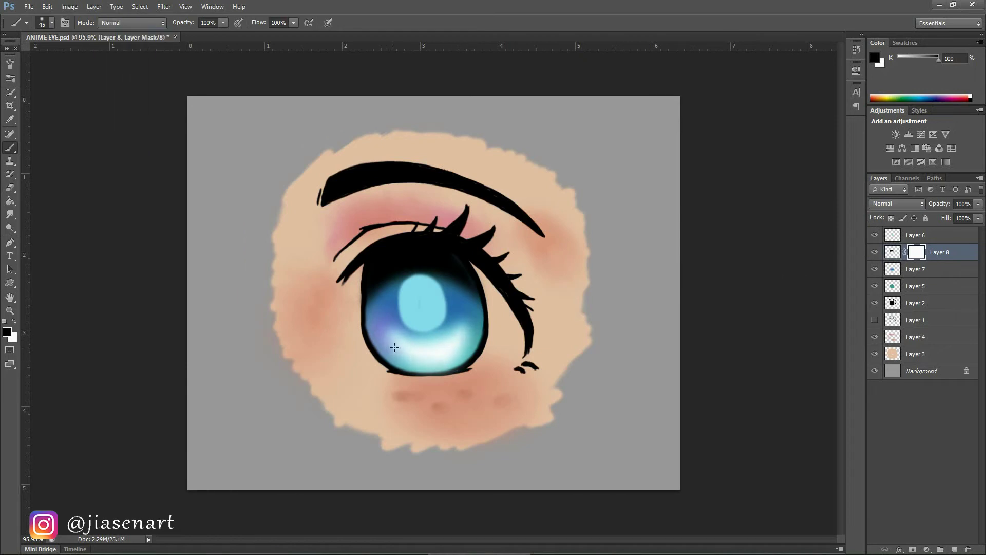
{"action": "left_click_drag", "start_coordinate": [465, 336], "coordinate": [417, 366]}
Paint two small light blue highlight dots in the iris beside the pupil on Layer 6.
{"action": "left_click", "coordinate": [922, 236]}
{"action": "left_click", "coordinate": [65, 23]}
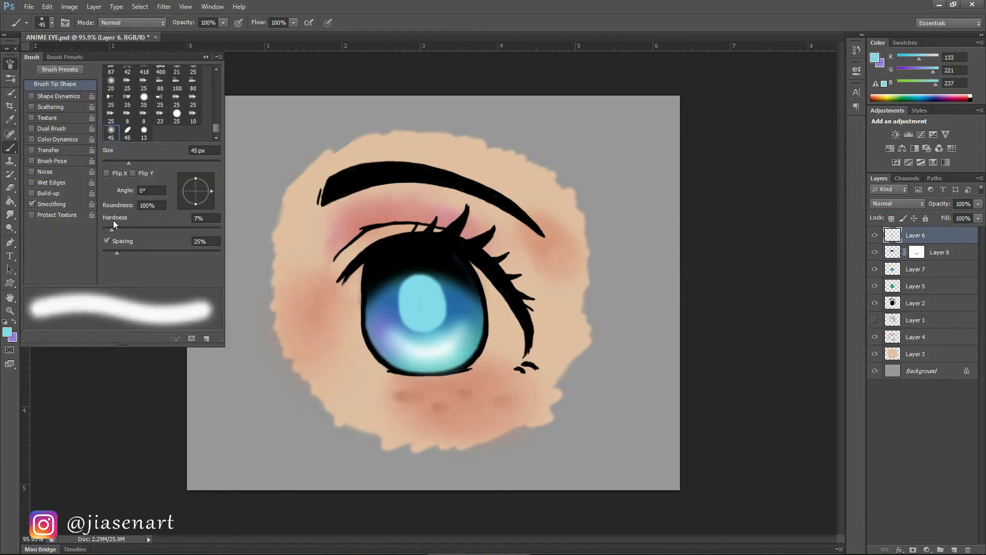
{"action": "key", "text": "F5"}
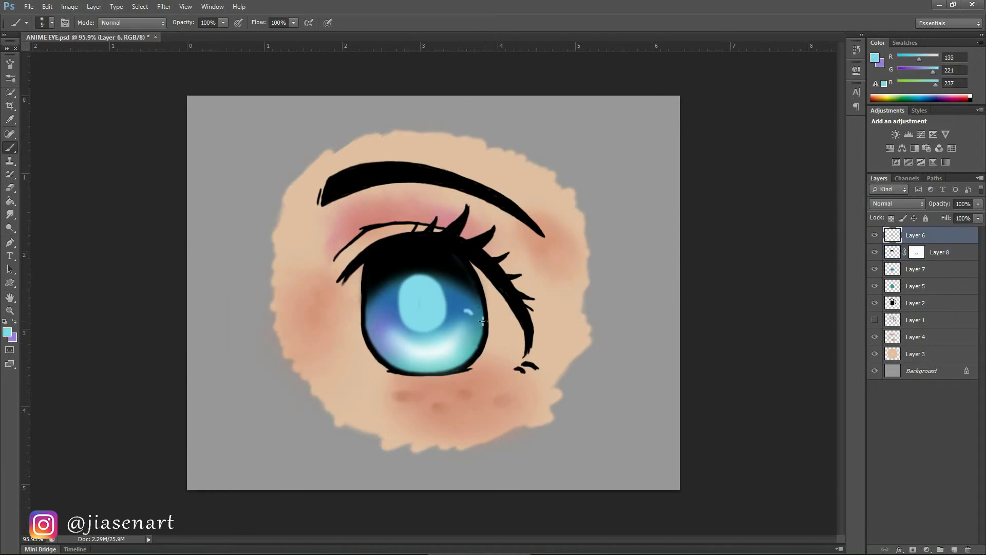
{"action": "key", "text": "bracketright"}
{"action": "key", "text": "bracketright"}
{"action": "left_click", "coordinate": [468, 313]}
Create a new layer above Layer 4, paint the eye white in R 218, G 218, B 218, and smudge its outer edges.
{"action": "left_click", "coordinate": [921, 337]}
{"action": "left_click", "coordinate": [954, 550]}
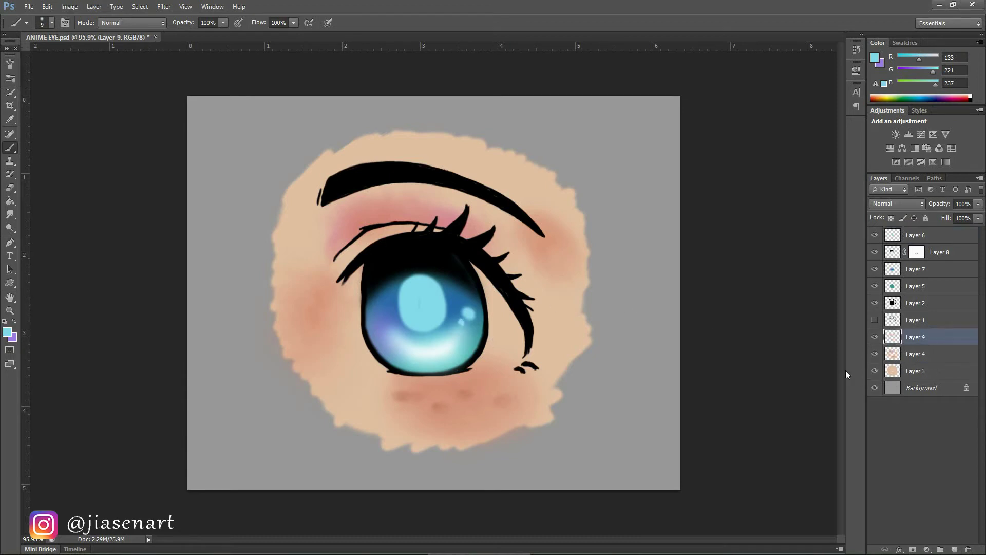
{"action": "left_click", "coordinate": [4, 322]}
{"action": "left_click", "coordinate": [14, 321]}
{"action": "left_click", "coordinate": [7, 333]}
{"action": "left_click_drag", "start_coordinate": [649, 125], "coordinate": [648, 123]}
{"action": "left_click", "coordinate": [871, 98]}
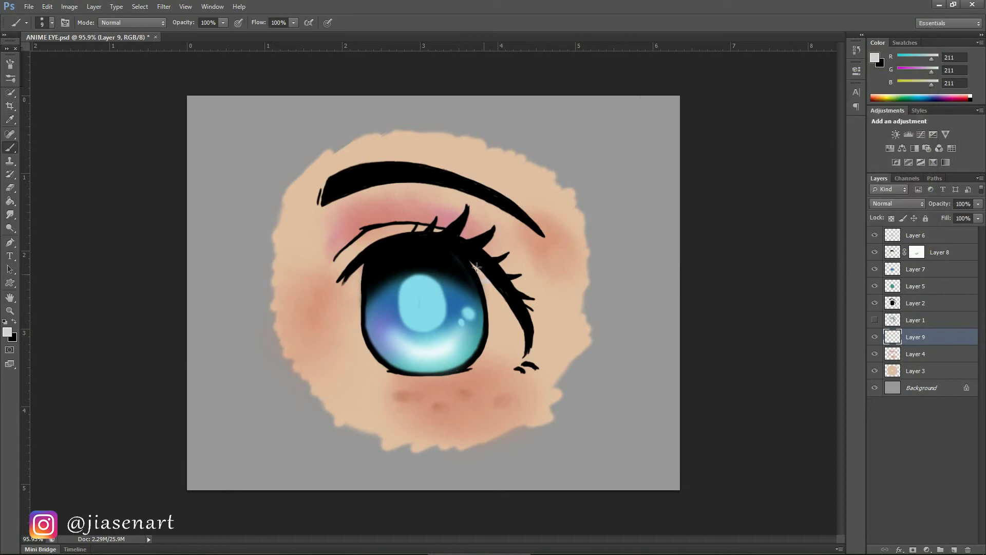
{"action": "left_click", "coordinate": [10, 337]}
{"action": "left_click", "coordinate": [649, 120]}
{"action": "left_click", "coordinate": [892, 95]}
{"action": "mouse_move", "coordinate": [491, 289]}
{"action": "left_mouse_down"}
{"action": "mouse_move", "coordinate": [488, 341]}
{"action": "mouse_move", "coordinate": [506, 300]}
{"action": "mouse_move", "coordinate": [490, 343]}
{"action": "mouse_move", "coordinate": [497, 298]}
{"action": "left_mouse_up"}
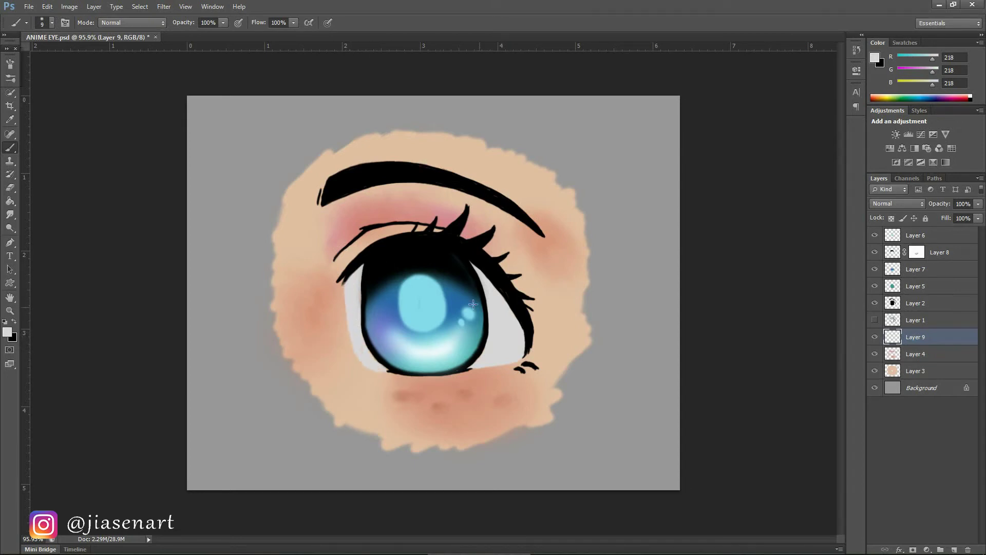
{"action": "key", "text": "r"}
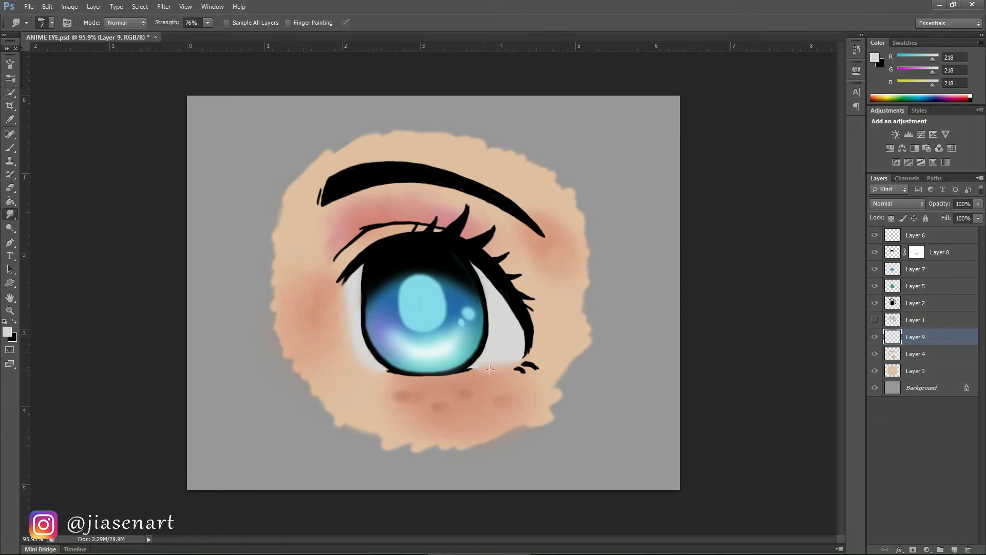
Create a new layer above Layer 6 and paint a black shadow band beneath the upper lash line.
{"action": "left_click", "coordinate": [916, 236]}
{"action": "left_click", "coordinate": [954, 549]}
{"action": "key", "text": "b"}
{"action": "left_click", "coordinate": [14, 321]}
{"action": "mouse_move", "coordinate": [344, 282]}
{"action": "left_mouse_down"}
{"action": "mouse_move", "coordinate": [360, 302]}
{"action": "mouse_move", "coordinate": [492, 302]}
{"action": "mouse_move", "coordinate": [523, 332]}
{"action": "left_mouse_up"}
{"action": "mouse_move", "coordinate": [389, 276]}
{"action": "left_mouse_down"}
{"action": "mouse_move", "coordinate": [451, 281]}
{"action": "mouse_move", "coordinate": [524, 344]}
{"action": "left_mouse_up"}
{"action": "left_click", "coordinate": [10, 65]}
{"action": "left_click", "coordinate": [10, 64]}
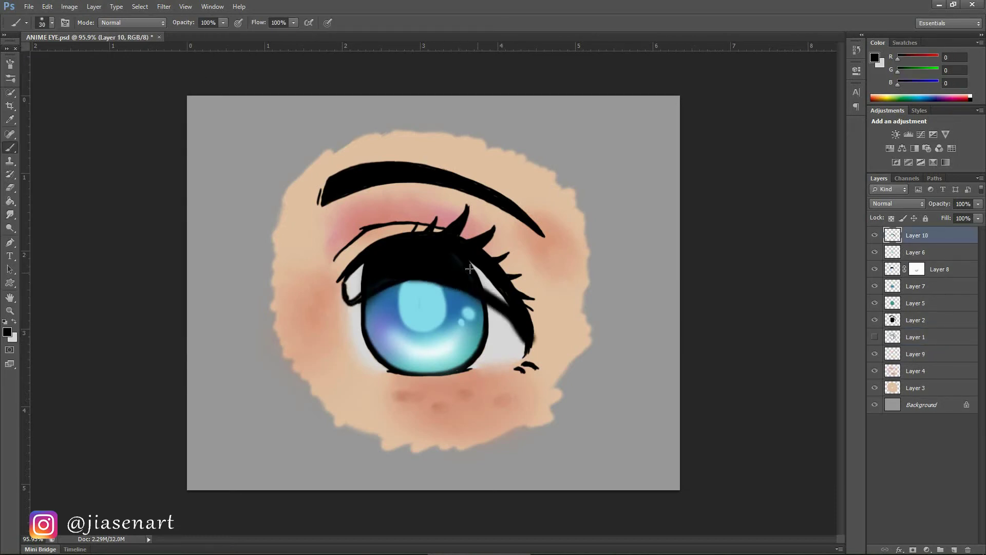
{"action": "left_click_drag", "start_coordinate": [476, 267], "coordinate": [506, 303]}
{"action": "left_click_drag", "start_coordinate": [360, 270], "coordinate": [347, 294]}
Clean up the shadow band's lower edge with the Eraser and set Layer 10's opacity to 42%.
{"action": "key", "text": "e"}
{"action": "left_click_drag", "start_coordinate": [536, 333], "coordinate": [534, 344]}
{"action": "left_click_drag", "start_coordinate": [525, 342], "coordinate": [488, 303]}
{"action": "left_click_drag", "start_coordinate": [480, 299], "coordinate": [369, 300]}
{"action": "left_click_drag", "start_coordinate": [979, 204], "coordinate": [949, 217]}
{"action": "key", "text": "b"}
{"action": "left_click_drag", "start_coordinate": [380, 288], "coordinate": [434, 280]}
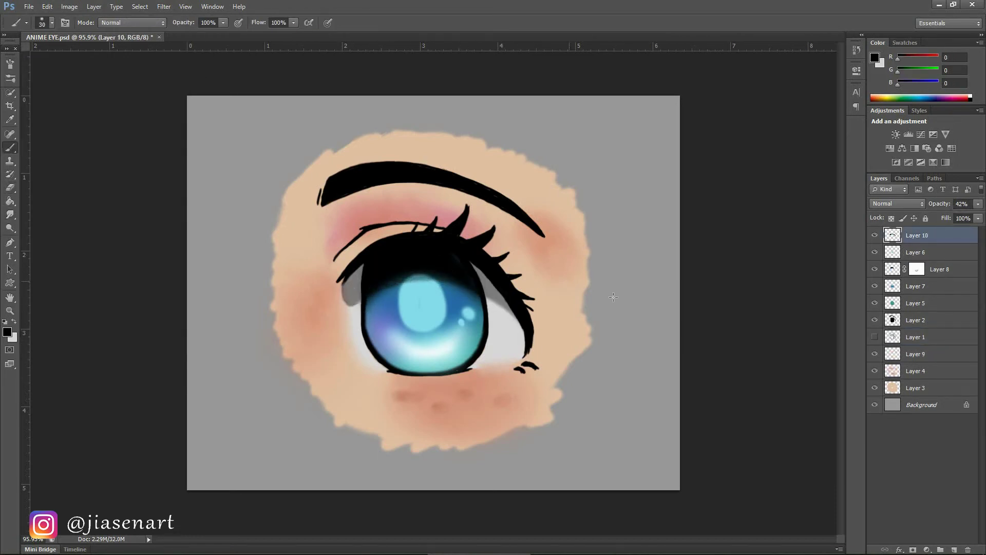
Extend the shadow on the narrow side of the eye white and smudge its edge.
{"action": "left_click", "coordinate": [11, 214]}
{"action": "key", "text": "b"}
{"action": "left_click_drag", "start_coordinate": [347, 293], "coordinate": [355, 311]}
{"action": "key", "text": "r"}
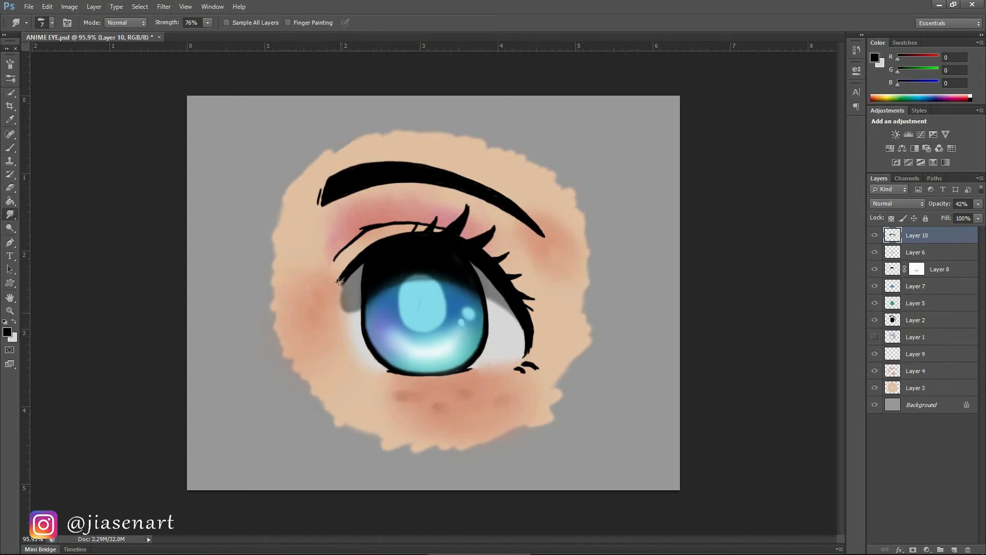
Create a new layer above Layer 4, paint R 212, G 133, B 101 shading beneath the eyelid crease, and smudge it.
{"action": "key", "text": "b"}
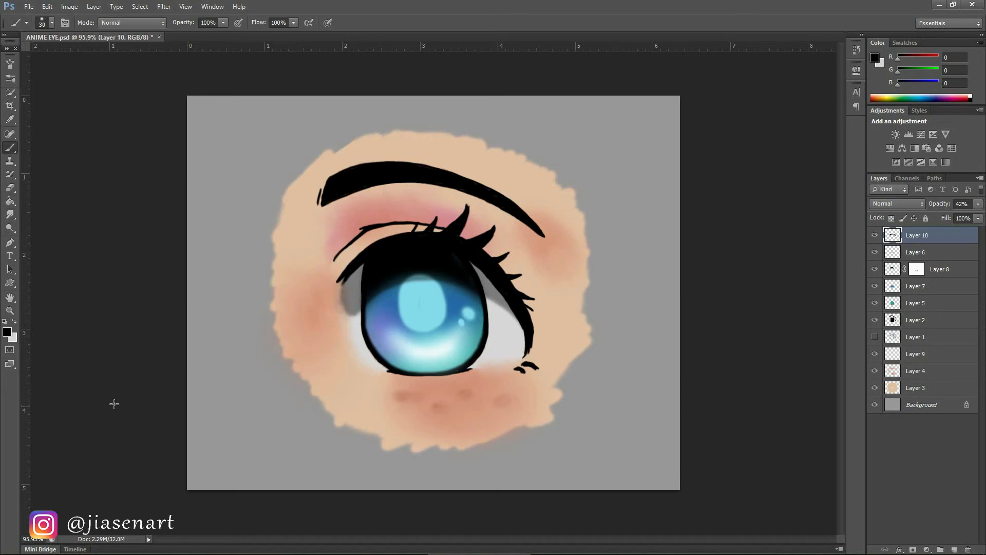
{"action": "left_click", "coordinate": [909, 371]}
{"action": "left_click", "coordinate": [14, 321]}
{"action": "left_click", "coordinate": [7, 332]}
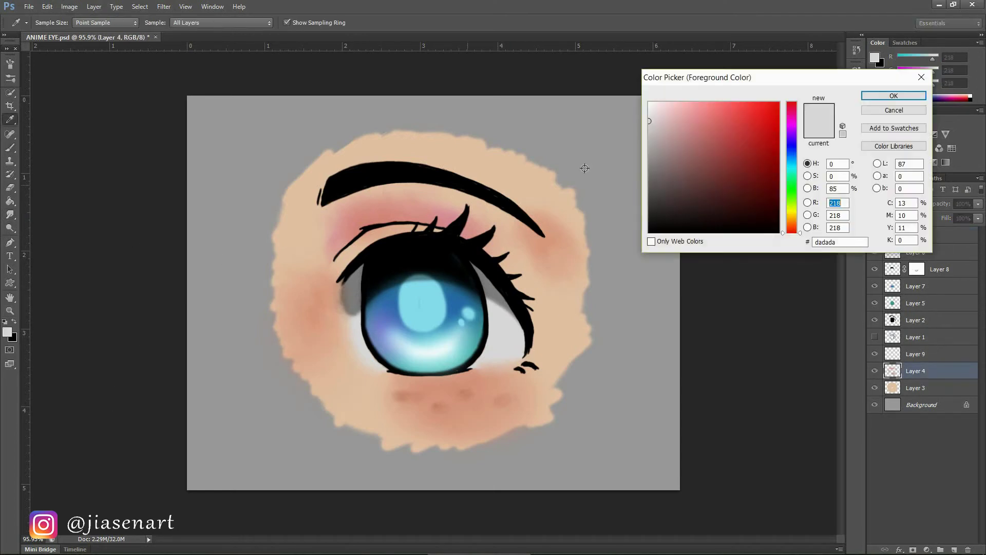
{"action": "left_click", "coordinate": [787, 227]}
{"action": "left_click", "coordinate": [714, 120]}
{"action": "left_click", "coordinate": [716, 124]}
{"action": "key", "text": "Return"}
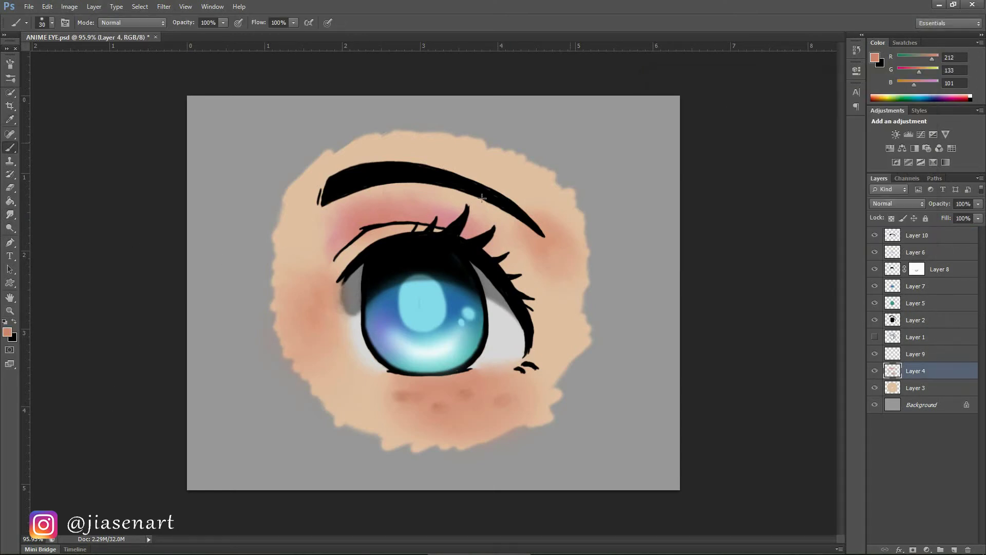
{"action": "left_click", "coordinate": [953, 550]}
{"action": "left_click_drag", "start_coordinate": [353, 252], "coordinate": [341, 270]}
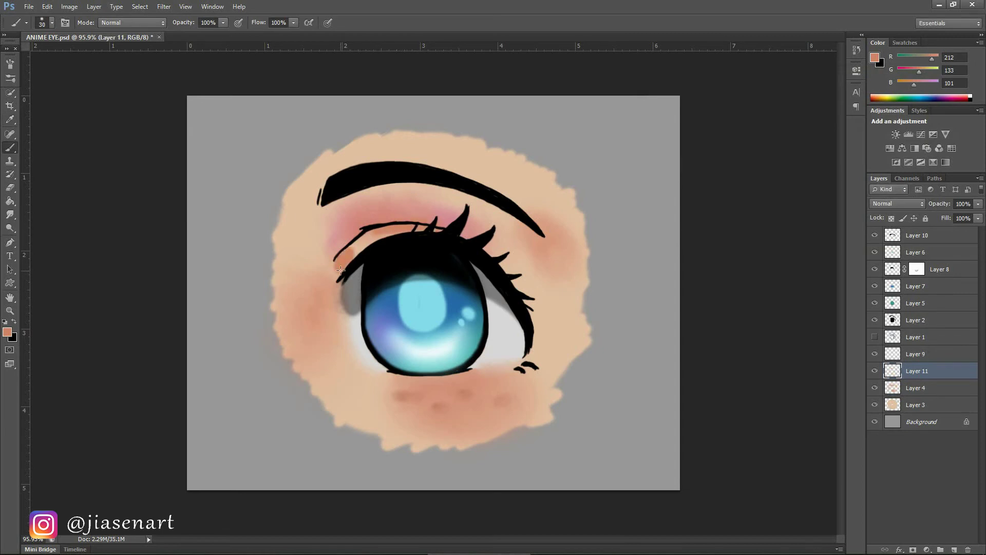
{"action": "key", "text": "r"}
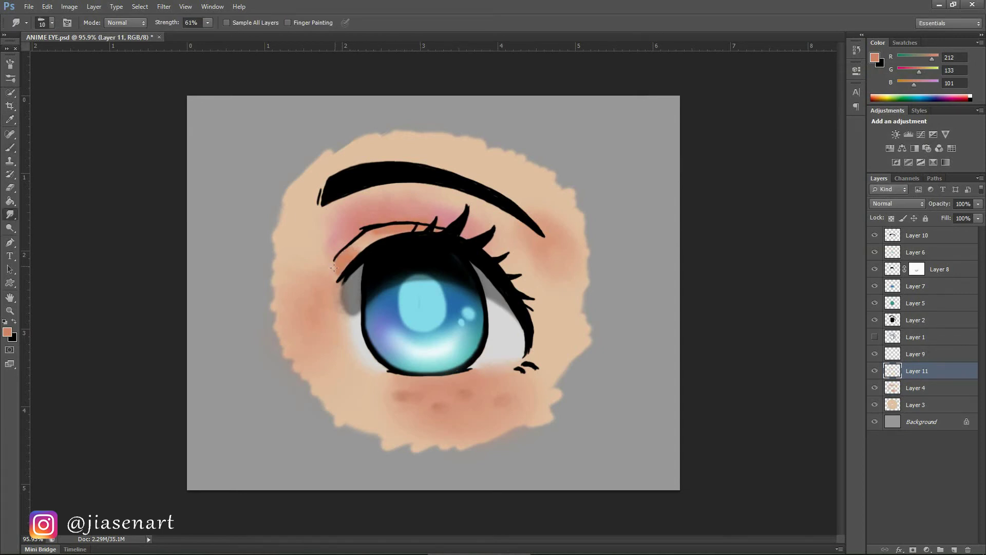
Enable Shape Dynamics for the 30-pixel brush.
{"action": "left_click", "coordinate": [12, 337]}
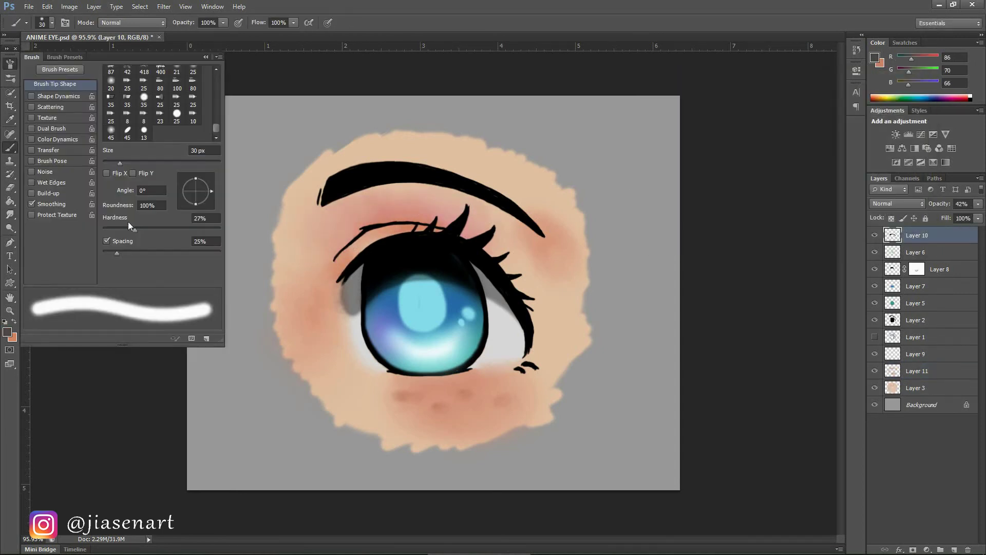
{"action": "left_click", "coordinate": [10, 63]}
{"action": "left_click", "coordinate": [10, 64]}
{"action": "left_click", "coordinate": [32, 97]}
{"action": "left_click", "coordinate": [10, 64]}
{"action": "mouse_move", "coordinate": [341, 182]}
{"action": "left_mouse_down"}
{"action": "mouse_move", "coordinate": [369, 169]}
{"action": "mouse_move", "coordinate": [329, 191]}
{"action": "mouse_move", "coordinate": [340, 177]}
{"action": "mouse_move", "coordinate": [426, 169]}
{"action": "mouse_move", "coordinate": [356, 181]}
{"action": "mouse_move", "coordinate": [340, 193]}
{"action": "left_mouse_up"}
{"action": "left_click", "coordinate": [7, 332]}
{"action": "left_click", "coordinate": [677, 179]}
{"action": "left_click", "coordinate": [894, 96]}
{"action": "left_click", "coordinate": [956, 371]}
Create a new layer above Layer 10, fill the eyebrow with R 82, G 66, B 63, and load Layer 2's outline as a selection.
{"action": "left_click", "coordinate": [951, 235]}
{"action": "left_click", "coordinate": [955, 549]}
{"action": "left_click", "coordinate": [7, 332]}
{"action": "left_click", "coordinate": [678, 191]}
{"action": "left_click", "coordinate": [894, 96]}
{"action": "key", "text": "z"}
{"action": "mouse_move", "coordinate": [376, 207]}
{"action": "left_mouse_down"}
{"action": "mouse_move", "coordinate": [396, 243]}
{"action": "mouse_move", "coordinate": [406, 244]}
{"action": "left_mouse_up"}
{"action": "key", "text": "b"}
{"action": "mouse_move", "coordinate": [295, 193]}
{"action": "left_mouse_down"}
{"action": "mouse_move", "coordinate": [452, 162]}
{"action": "mouse_move", "coordinate": [529, 172]}
{"action": "mouse_move", "coordinate": [644, 249]}
{"action": "mouse_move", "coordinate": [541, 178]}
{"action": "mouse_move", "coordinate": [434, 159]}
{"action": "left_mouse_up"}
{"action": "left_click", "coordinate": [894, 338], "text": "ctrl"}
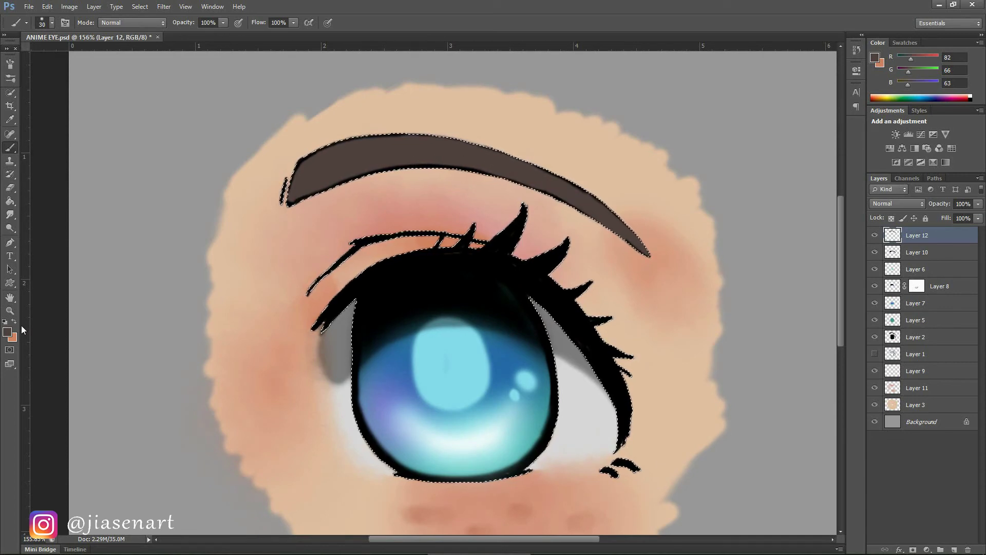
Set the foreground color to R 108, G 82, B 81 and give the brush Transfer with minimal hardness.
{"action": "left_click", "coordinate": [7, 332]}
{"action": "left_click_drag", "start_coordinate": [783, 231], "coordinate": [783, 234]}
{"action": "left_click", "coordinate": [681, 178]}
{"action": "left_click", "coordinate": [894, 96]}
{"action": "left_click", "coordinate": [10, 64]}
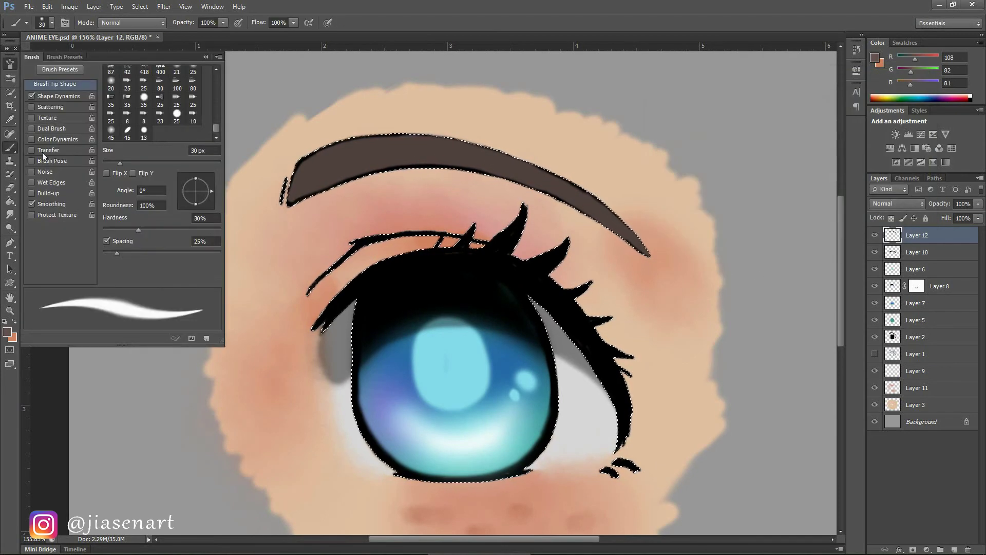
{"action": "left_click", "coordinate": [43, 151]}
{"action": "left_click", "coordinate": [48, 84]}
{"action": "left_click_drag", "start_coordinate": [137, 230], "coordinate": [104, 229]}
{"action": "left_click", "coordinate": [10, 64]}
Set the foreground color to R 139, G 116, B 114 and paint lighter shading along the thick half of the eyebrow.
{"action": "left_click", "coordinate": [8, 332]}
{"action": "left_click", "coordinate": [672, 162]}
{"action": "left_click", "coordinate": [894, 96]}
{"action": "left_click_drag", "start_coordinate": [296, 196], "coordinate": [312, 184]}
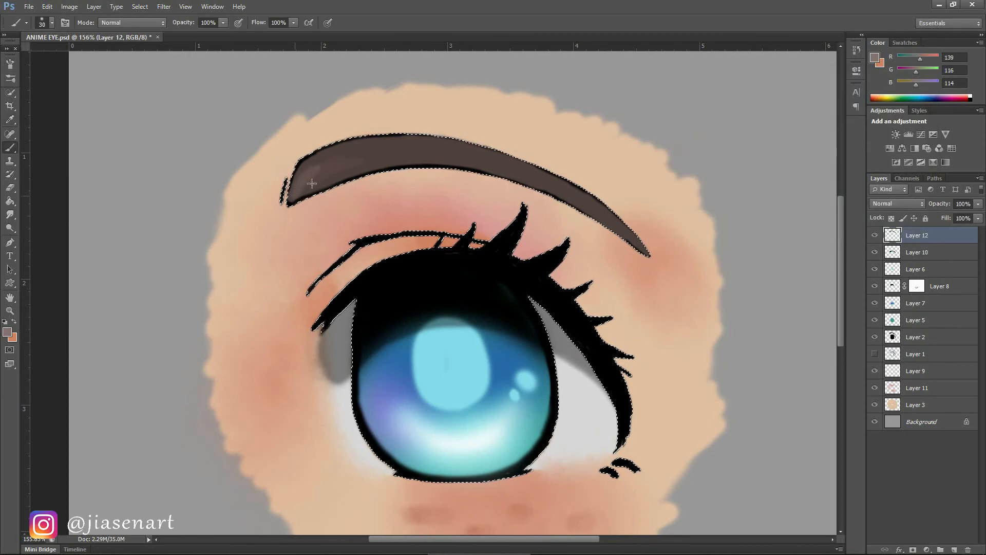
{"action": "left_click_drag", "start_coordinate": [359, 159], "coordinate": [454, 151]}
Tint the thick end of the eyebrow with R 174, G 124, B 121 and undo the last stroke.
{"action": "left_click", "coordinate": [8, 332]}
{"action": "left_click", "coordinate": [676, 145]}
{"action": "left_click", "coordinate": [689, 143]}
{"action": "left_click", "coordinate": [894, 96]}
{"action": "mouse_move", "coordinate": [342, 160]}
{"action": "left_mouse_down"}
{"action": "mouse_move", "coordinate": [309, 169]}
{"action": "mouse_move", "coordinate": [323, 163]}
{"action": "left_mouse_up"}
{"action": "key", "text": "ctrl+z"}
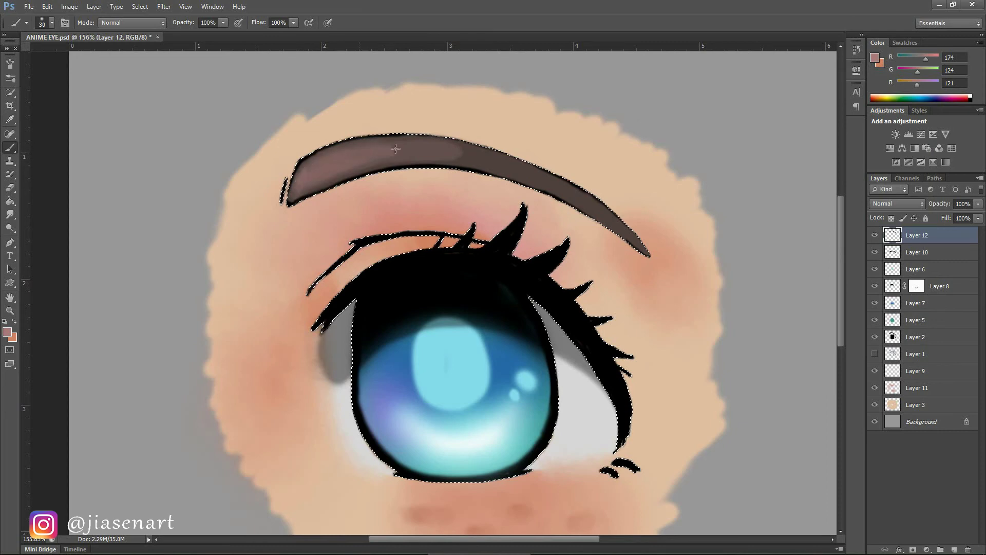
Shade the tapered half of the eyebrow with darker browns, down to R 47, G 38, B 37.
{"action": "left_click", "coordinate": [493, 162], "text": "alt"}
{"action": "left_click", "coordinate": [8, 332]}
{"action": "left_click", "coordinate": [679, 202]}
{"action": "left_click", "coordinate": [894, 96]}
{"action": "left_click_drag", "start_coordinate": [473, 160], "coordinate": [631, 242]}
{"action": "left_click", "coordinate": [8, 332]}
{"action": "left_click", "coordinate": [676, 209]}
{"action": "left_click", "coordinate": [894, 96]}
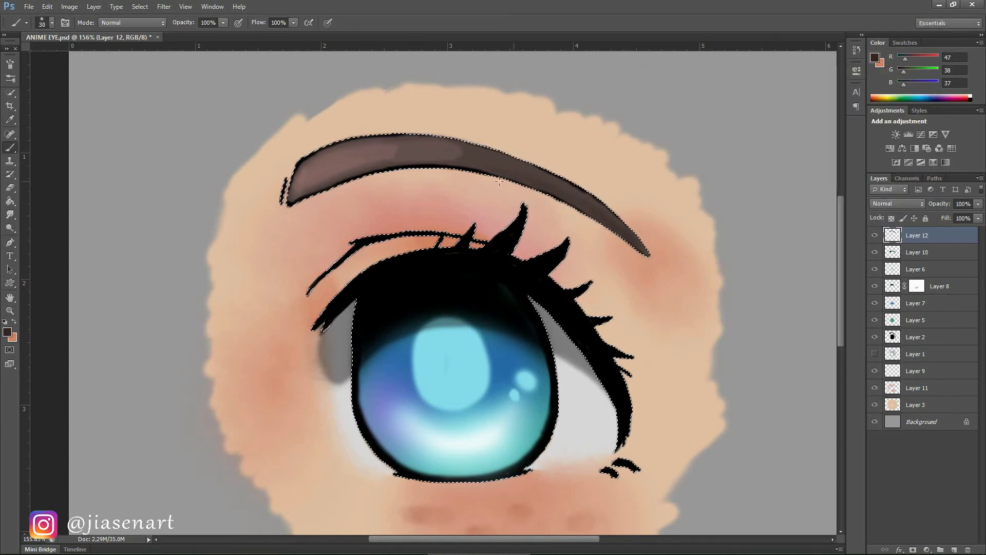
Enlarge the Smudge brush and blend the eyebrow's light and dark tones along its length.
{"action": "key", "text": "r"}
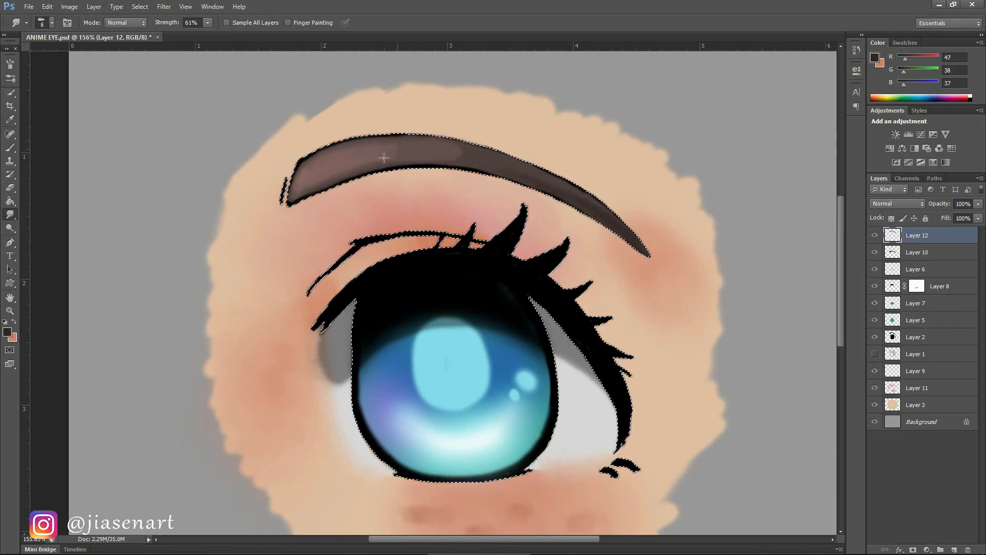
{"action": "key", "text": "bracketright"}
{"action": "key", "text": "bracketright"}
{"action": "mouse_move", "coordinate": [387, 157]}
{"action": "left_mouse_down"}
{"action": "mouse_move", "coordinate": [482, 153]}
{"action": "mouse_move", "coordinate": [445, 156]}
{"action": "mouse_move", "coordinate": [595, 209]}
{"action": "left_mouse_up"}
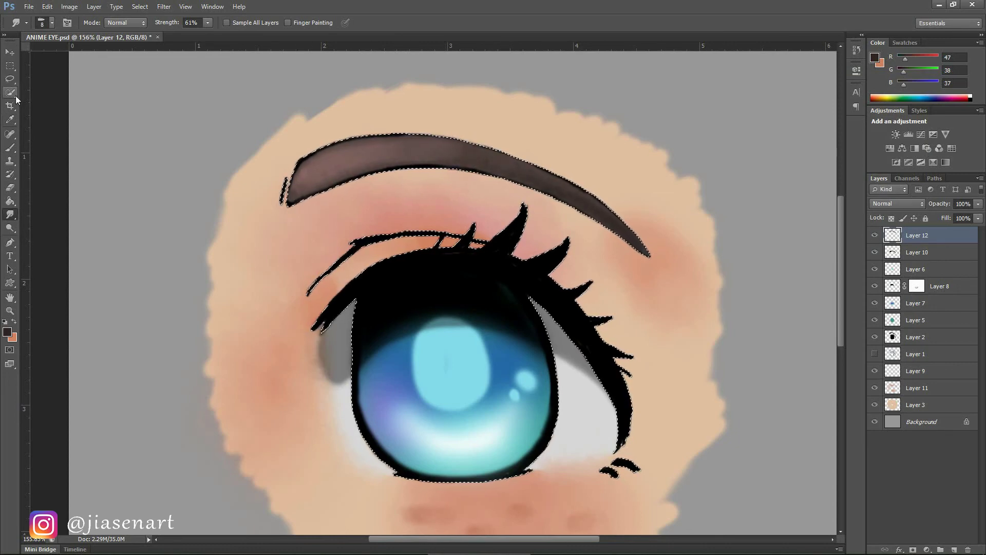
Lasso the eyebrow, apply a Gaussian Blur with a 3.1-pixel radius, and clear the selection.
{"action": "left_click", "coordinate": [10, 79]}
{"action": "mouse_move", "coordinate": [315, 126]}
{"action": "left_mouse_down"}
{"action": "mouse_move", "coordinate": [487, 190]}
{"action": "mouse_move", "coordinate": [281, 141]}
{"action": "left_mouse_up"}
{"action": "left_click", "coordinate": [164, 6]}
{"action": "mouse_move", "coordinate": [179, 137]}
{"action": "left_click", "coordinate": [345, 227]}
{"action": "left_click_drag", "start_coordinate": [708, 266], "coordinate": [709, 266]}
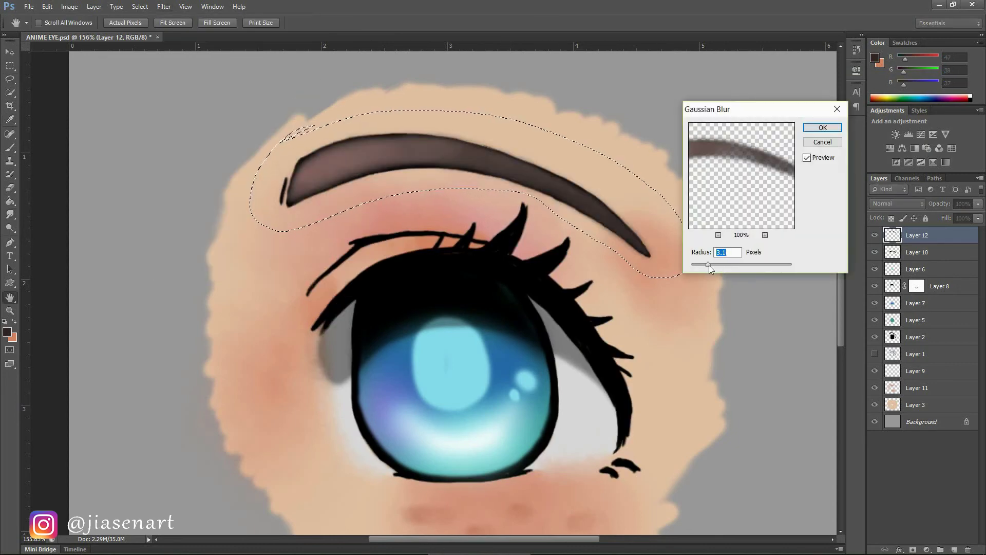
{"action": "left_click", "coordinate": [823, 128]}
{"action": "left_click", "coordinate": [788, 144]}
On a new top layer, paint white oval highlights on the upper iris and its side edge with Shape Dynamics and Transfer off.
{"action": "left_click", "coordinate": [11, 310]}
{"action": "left_click_drag", "start_coordinate": [427, 285], "coordinate": [399, 286]}
{"action": "key", "text": "ctrl+alt+shift+n"}
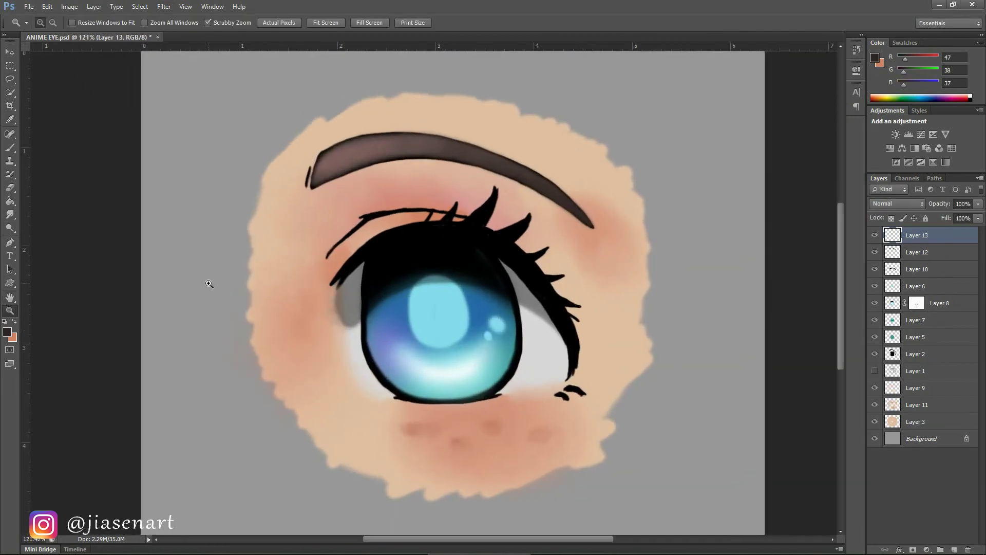
{"action": "left_click", "coordinate": [4, 321]}
{"action": "left_click", "coordinate": [13, 322]}
{"action": "left_click", "coordinate": [10, 148]}
{"action": "left_click", "coordinate": [65, 23]}
{"action": "left_click", "coordinate": [31, 96]}
{"action": "left_click", "coordinate": [31, 150]}
{"action": "left_click", "coordinate": [10, 64]}
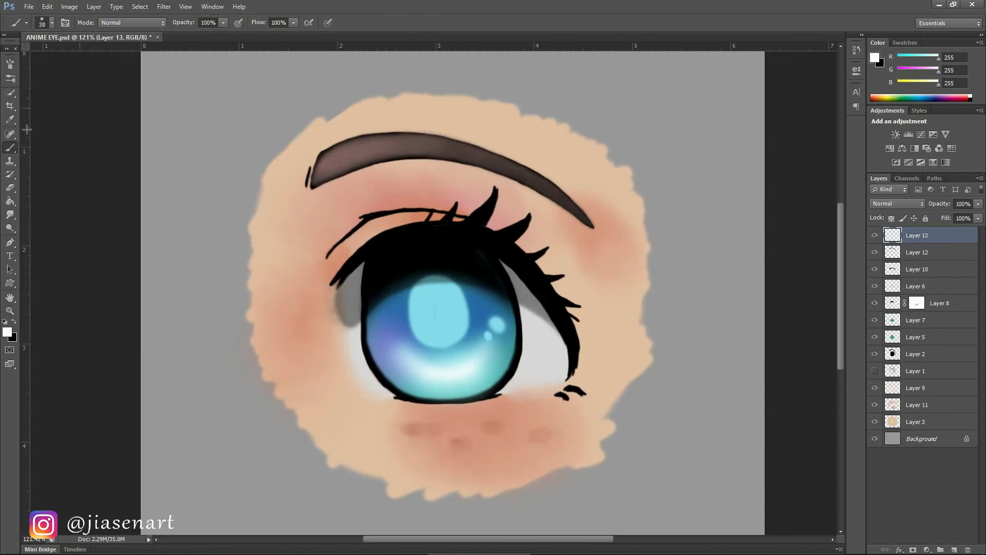
{"action": "mouse_move", "coordinate": [475, 282]}
{"action": "left_mouse_down"}
{"action": "mouse_move", "coordinate": [454, 267]}
{"action": "mouse_move", "coordinate": [475, 283]}
{"action": "left_mouse_up"}
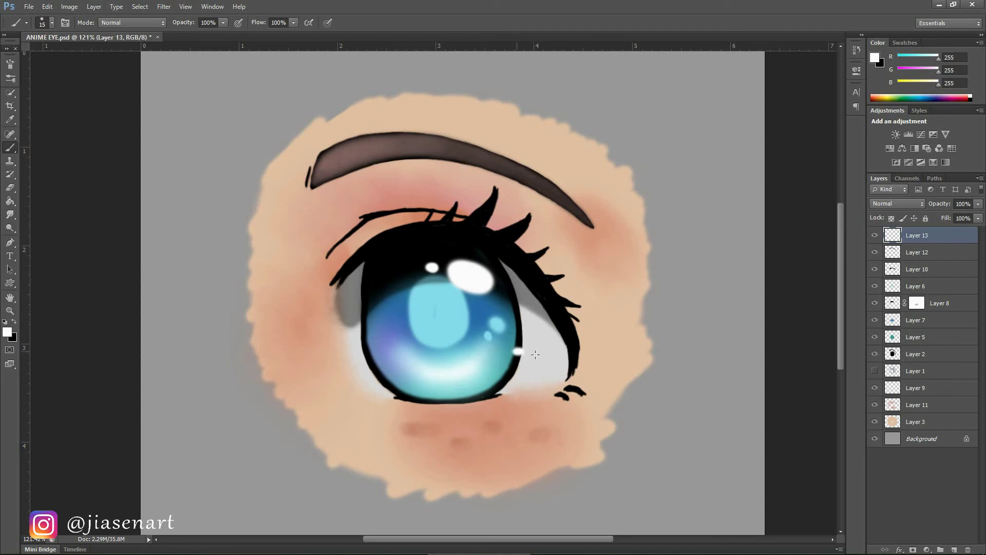
{"action": "left_click_drag", "start_coordinate": [536, 355], "coordinate": [529, 356]}
Sample the light blue of the pupil and create a new layer above Layer 6.
{"action": "key", "text": "z"}
{"action": "left_click_drag", "start_coordinate": [253, 341], "coordinate": [226, 341]}
{"action": "left_click", "coordinate": [875, 286]}
{"action": "left_click", "coordinate": [875, 286]}
{"action": "left_click", "coordinate": [920, 286]}
{"action": "key", "text": "b"}
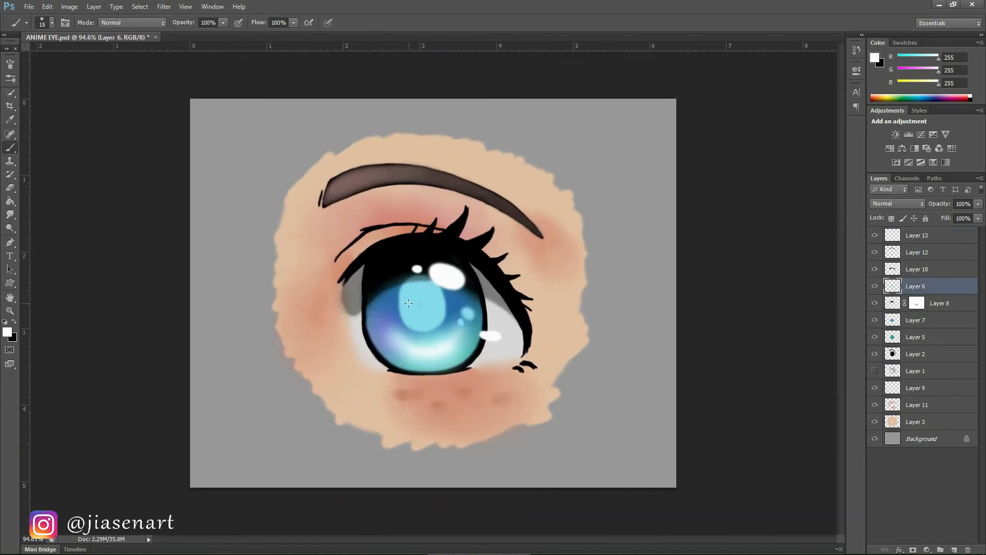
{"action": "left_click", "coordinate": [409, 304], "text": "alt"}
{"action": "left_click", "coordinate": [954, 550]}
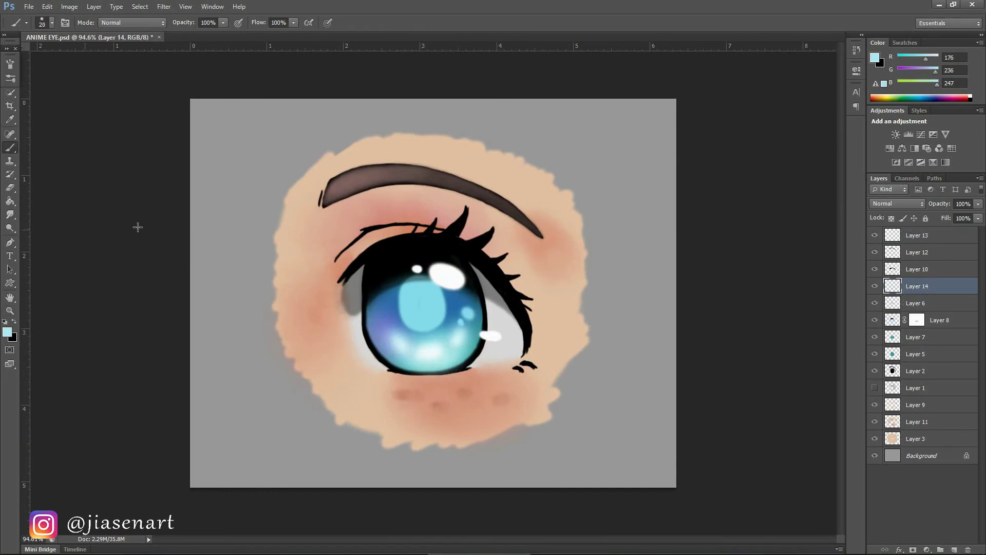
Set the foreground color to R 176, G 246, B 247 and dab a lighter spot on the lower pupil.
{"action": "left_click", "coordinate": [65, 23]}
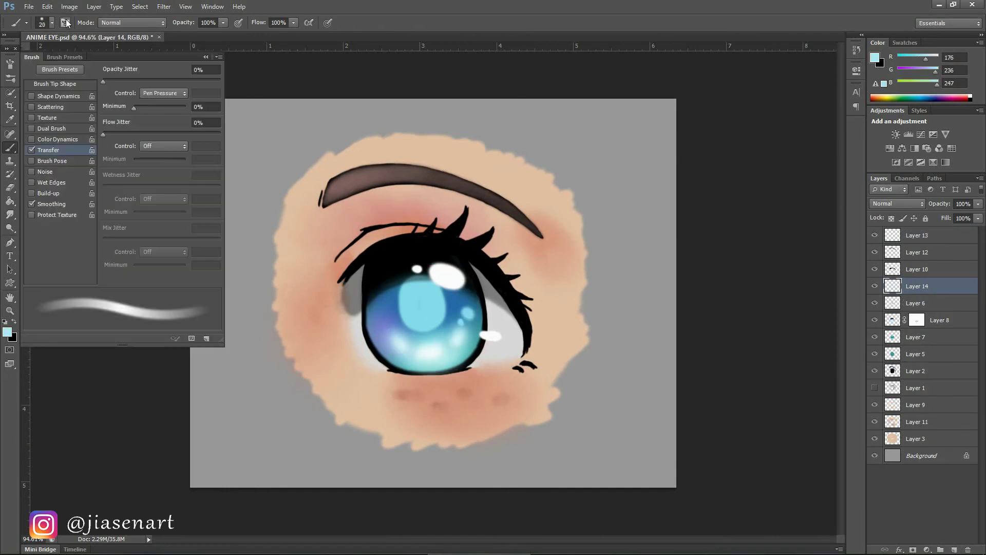
{"action": "left_click", "coordinate": [206, 57]}
{"action": "left_click", "coordinate": [8, 332]}
{"action": "left_click", "coordinate": [788, 167]}
{"action": "left_click", "coordinate": [894, 95]}
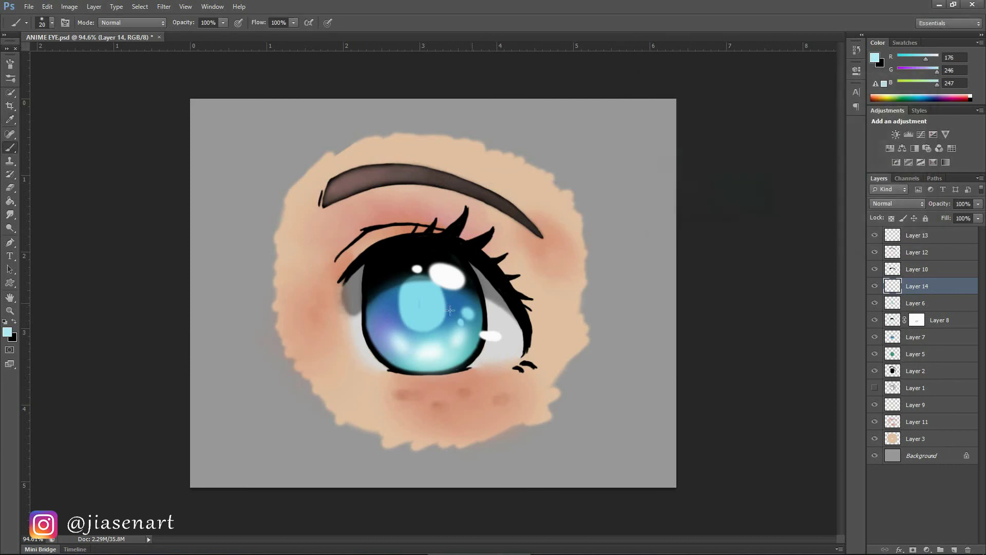
Set the foreground color to R 136, G 239, B 228.
{"action": "left_click", "coordinate": [7, 332]}
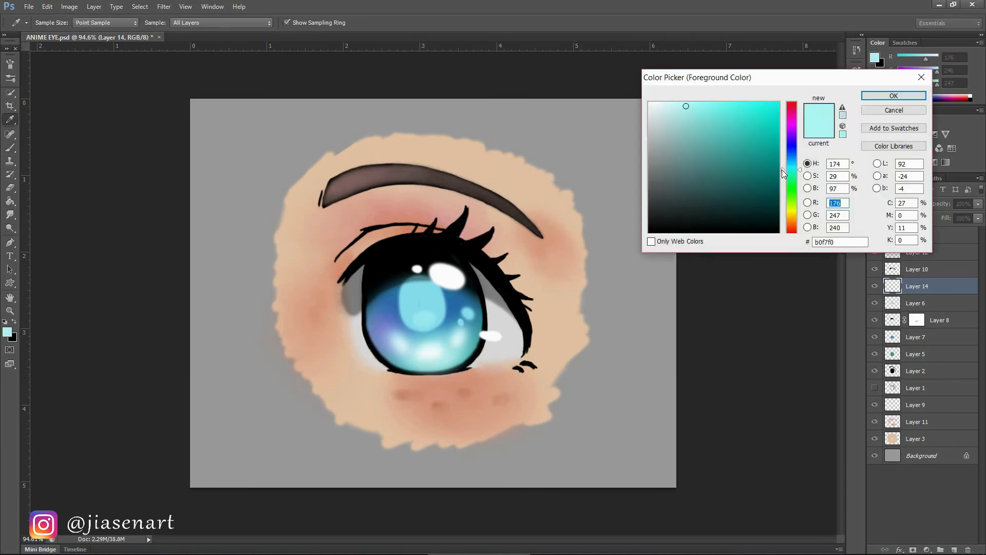
{"action": "left_click", "coordinate": [705, 106]}
{"action": "key", "text": "Return"}
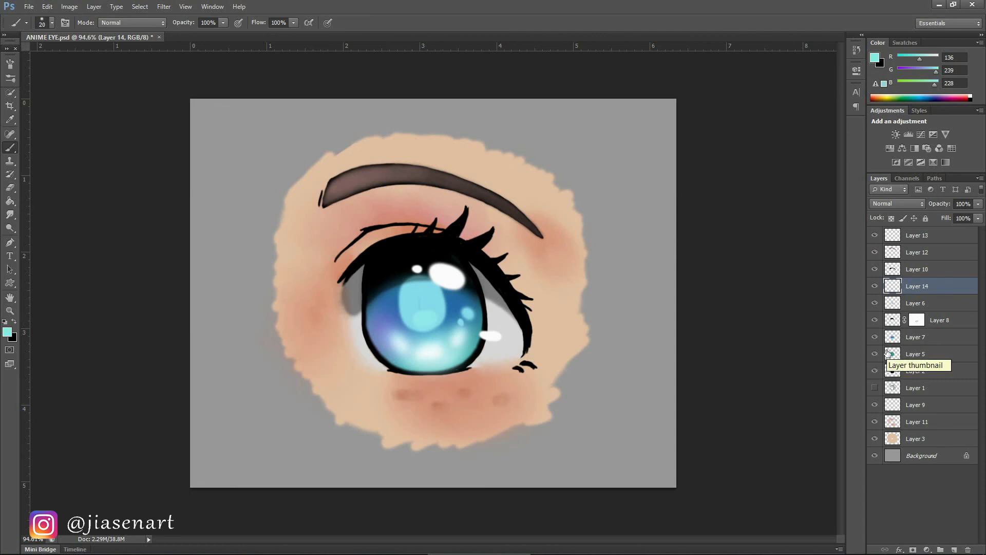
Change the size control in the eraser's Shape Dynamics settings and select Layer 2, which holds the black iris outline.
{"action": "left_click", "coordinate": [894, 371]}
{"action": "key", "text": "e"}
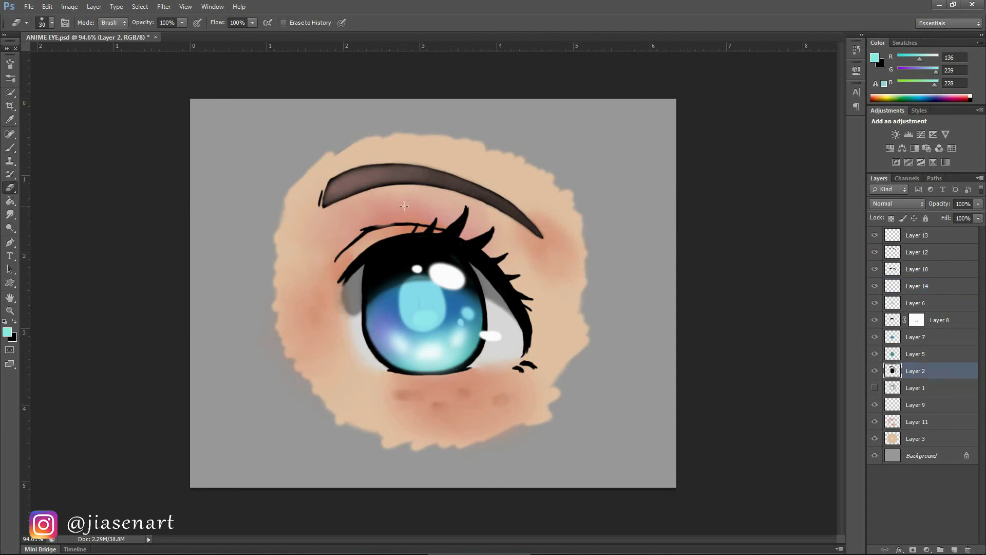
{"action": "left_click", "coordinate": [917, 286]}
{"action": "left_click", "coordinate": [65, 22]}
{"action": "left_click", "coordinate": [60, 84]}
{"action": "left_click", "coordinate": [110, 73]}
{"action": "left_click", "coordinate": [77, 97]}
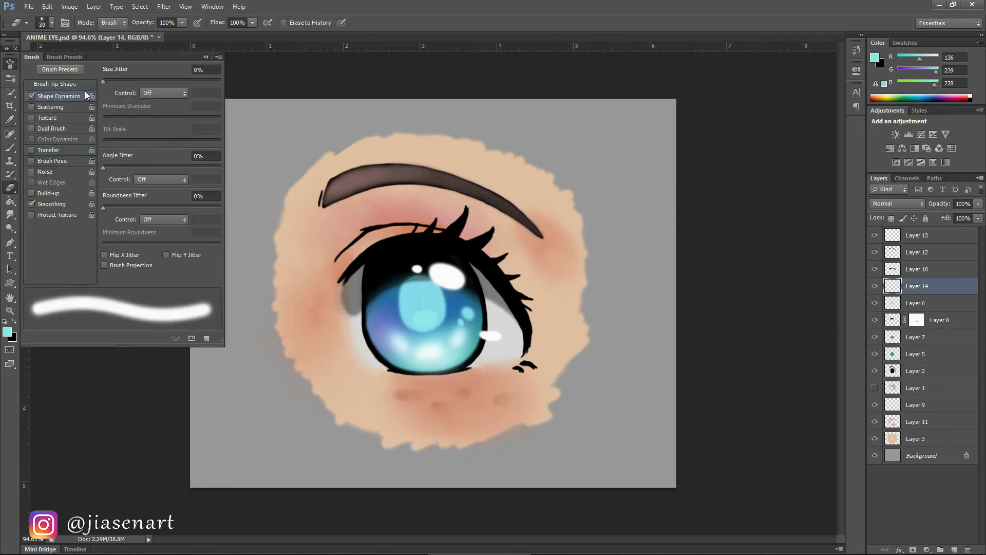
{"action": "left_click", "coordinate": [163, 93]}
{"action": "left_click", "coordinate": [156, 123]}
{"action": "left_click", "coordinate": [205, 57]}
{"action": "left_click", "coordinate": [371, 221], "text": "ctrl"}
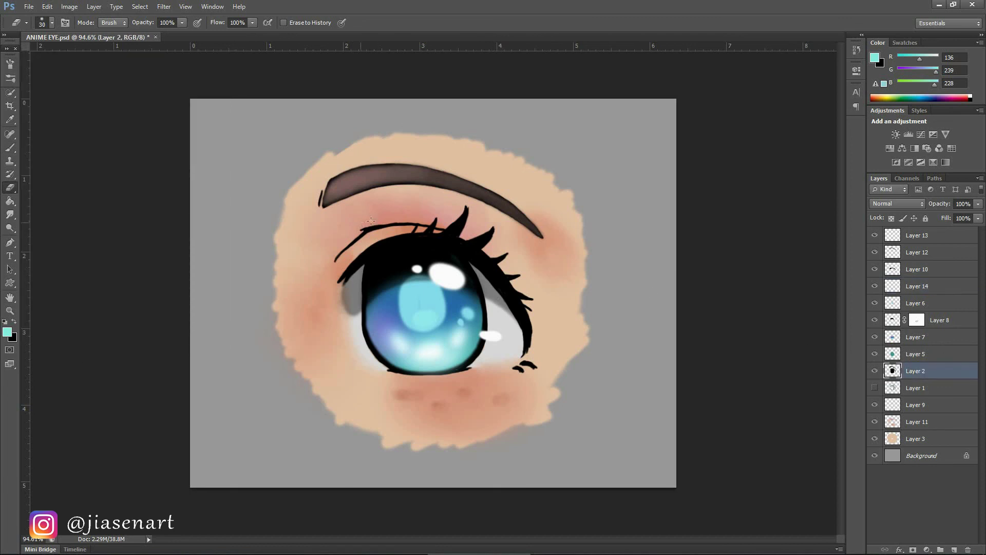
Put all layers from Layer 3 up to Layer 13 into one group above the Background.
{"action": "left_click", "coordinate": [936, 439]}
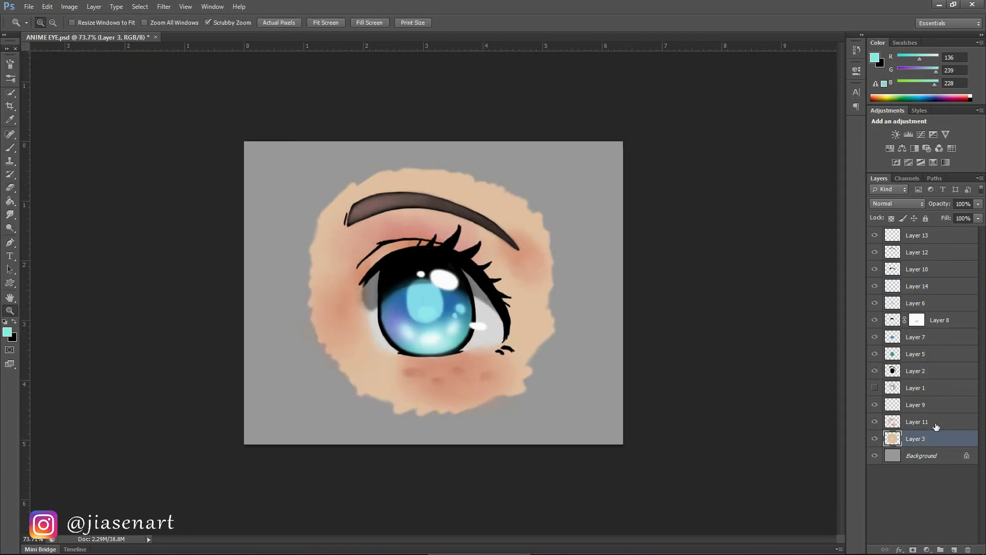
{"action": "left_click", "coordinate": [942, 235], "text": "shift"}
{"action": "left_click_drag", "start_coordinate": [939, 439], "coordinate": [940, 549]}
Add a Brightness/Contrast adjustment layer with brightness -24 and contrast about 17, plus a Vibrance adjustment layer set to +14.
{"action": "left_click", "coordinate": [895, 134]}
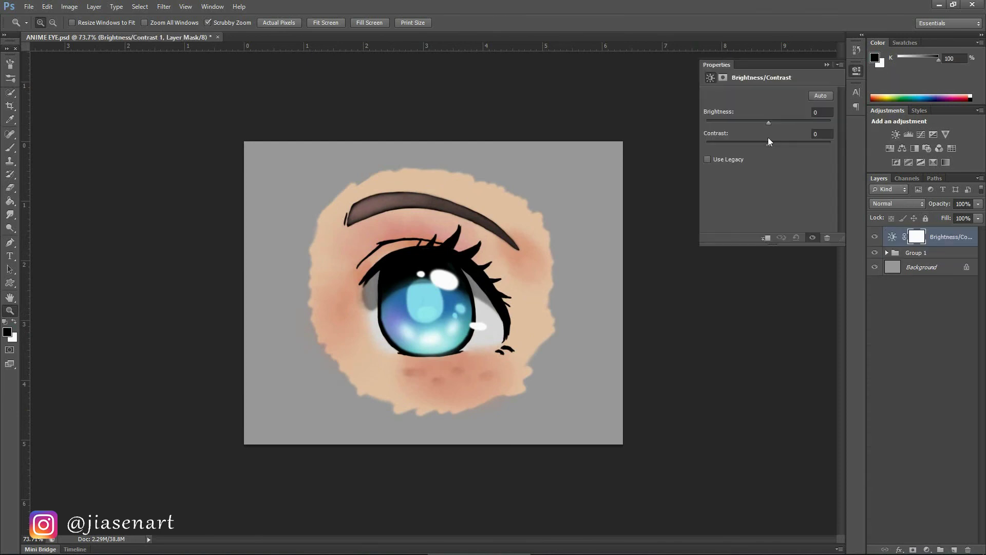
{"action": "left_click_drag", "start_coordinate": [769, 124], "coordinate": [757, 124]}
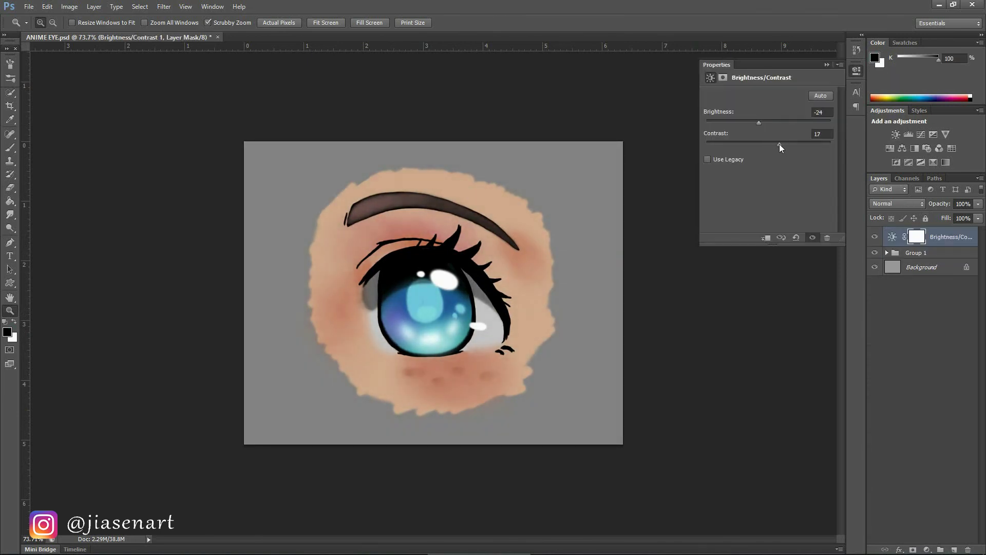
{"action": "left_click", "coordinate": [946, 134]}
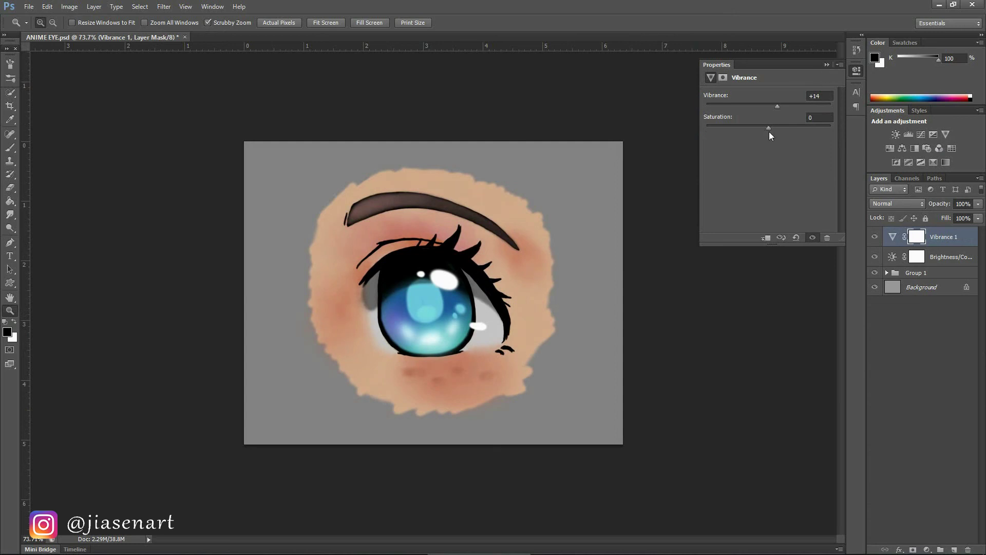
{"action": "left_click", "coordinate": [827, 64]}
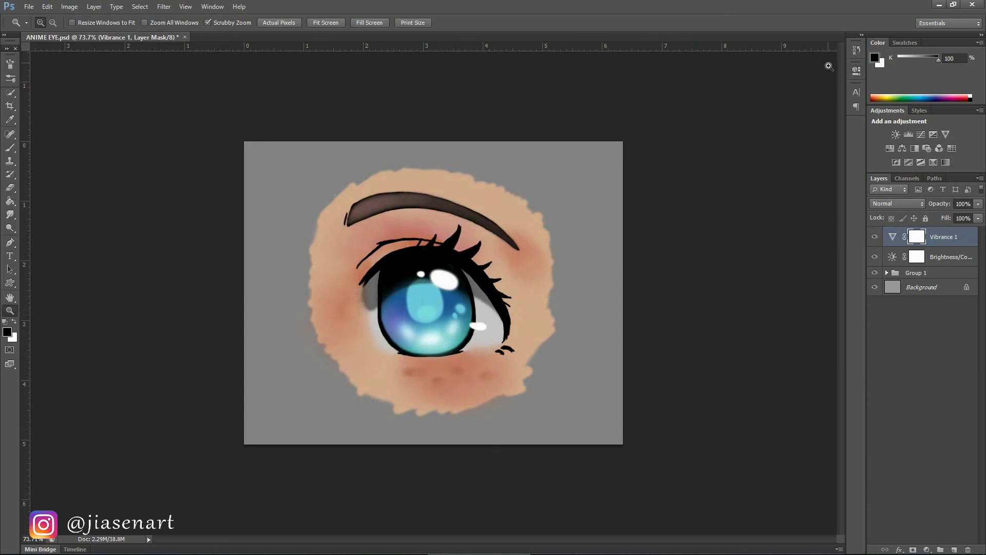
Add a Levels adjustment layer on top with black input 10, midtones 0.91 and white input 255.
{"action": "left_click", "coordinate": [909, 134]}
{"action": "left_click_drag", "start_coordinate": [720, 172], "coordinate": [824, 172]}
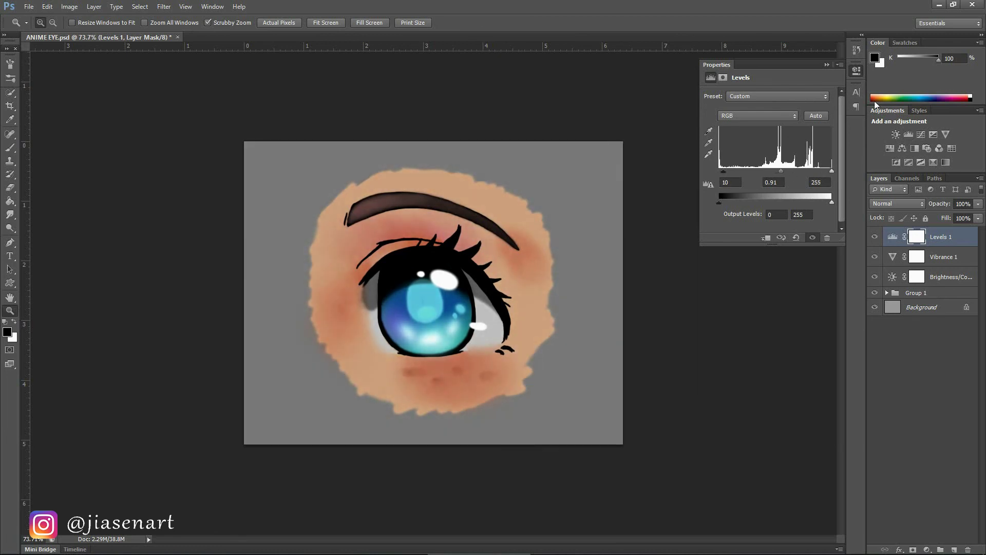
{"action": "left_click", "coordinate": [830, 64]}
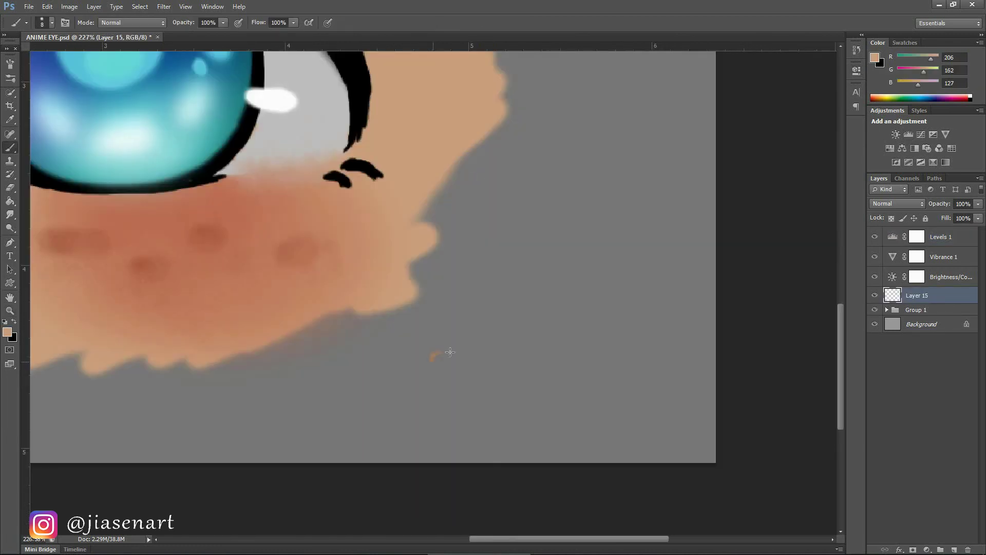
Pick a new foreground color and brush small signature-like strokes on Layer 15 in the empty grey area below the eye's outer corner.
{"action": "mouse_move", "coordinate": [451, 352]}
{"action": "left_mouse_down"}
{"action": "mouse_move", "coordinate": [448, 377]}
{"action": "mouse_move", "coordinate": [501, 356]}
{"action": "left_mouse_up"}
{"action": "key", "text": "ctrl+z"}
{"action": "left_click", "coordinate": [7, 332]}
{"action": "left_click", "coordinate": [686, 112]}
{"action": "left_click", "coordinate": [892, 96]}
{"action": "mouse_move", "coordinate": [483, 332]}
{"action": "left_mouse_down"}
{"action": "mouse_move", "coordinate": [486, 344]}
{"action": "mouse_move", "coordinate": [535, 354]}
{"action": "left_mouse_up"}
{"action": "mouse_move", "coordinate": [570, 306]}
{"action": "left_mouse_down"}
{"action": "mouse_move", "coordinate": [539, 339]}
{"action": "mouse_move", "coordinate": [622, 308]}
{"action": "left_mouse_up"}
{"action": "mouse_move", "coordinate": [590, 346]}
{"action": "left_mouse_down"}
{"action": "mouse_move", "coordinate": [547, 400]}
{"action": "mouse_move", "coordinate": [554, 384]}
{"action": "mouse_move", "coordinate": [535, 365]}
{"action": "left_mouse_up"}
Reposition the small strokes on Layer 15 slightly to the left with Free Transform and apply it.
{"action": "key", "text": "z"}
{"action": "key", "text": "ctrl+t"}
{"action": "left_click_drag", "start_coordinate": [591, 389], "coordinate": [544, 392]}
{"action": "key", "text": "Return"}
{"action": "key", "text": "v"}
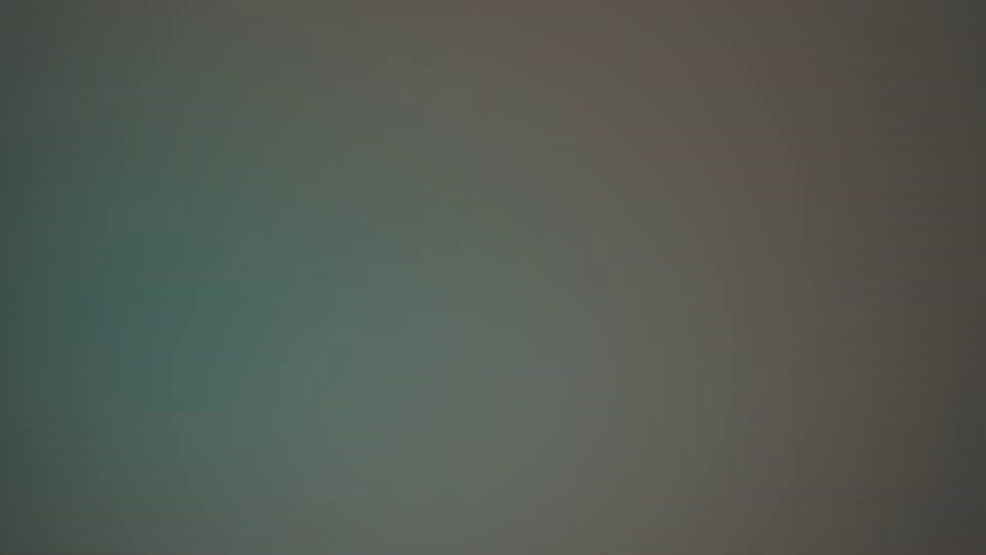